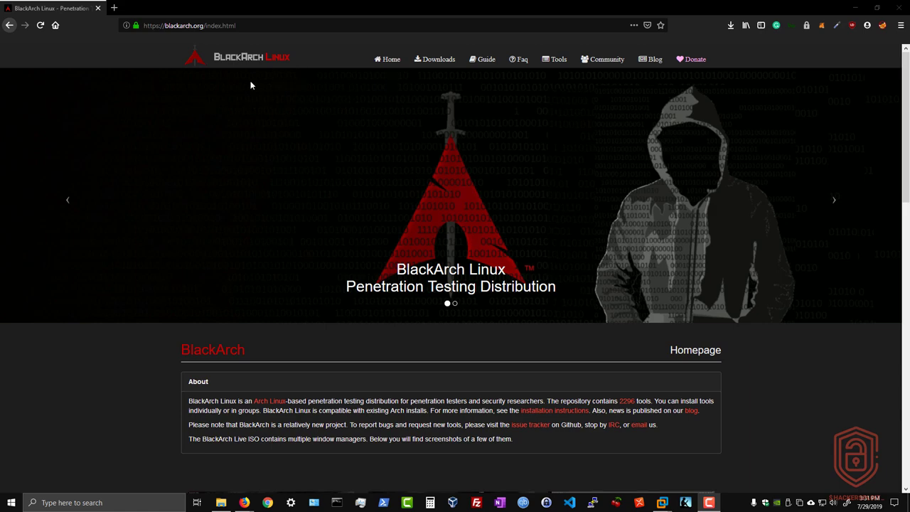
# Open the BlackArch Downloads page listing the Live and Netinstall ISOs.
pyautogui.scroll(-2, 263, 238)
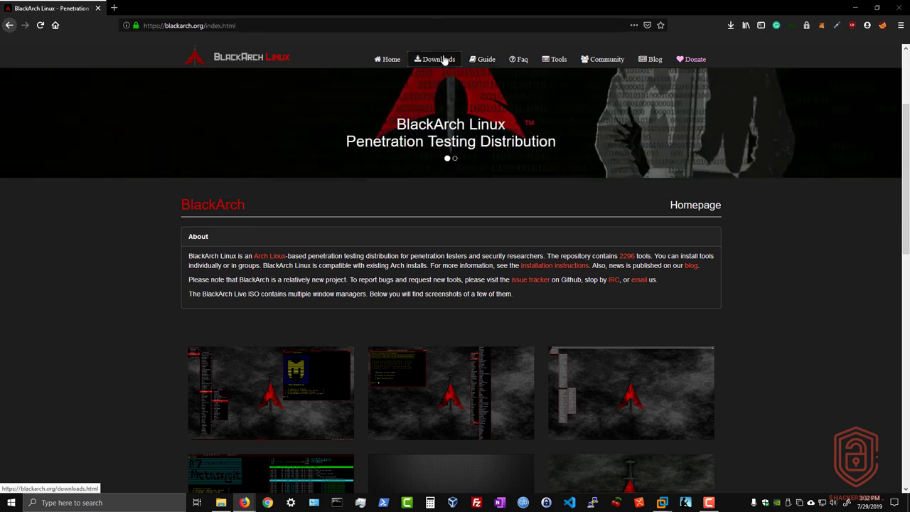
pyautogui.click(446, 60)
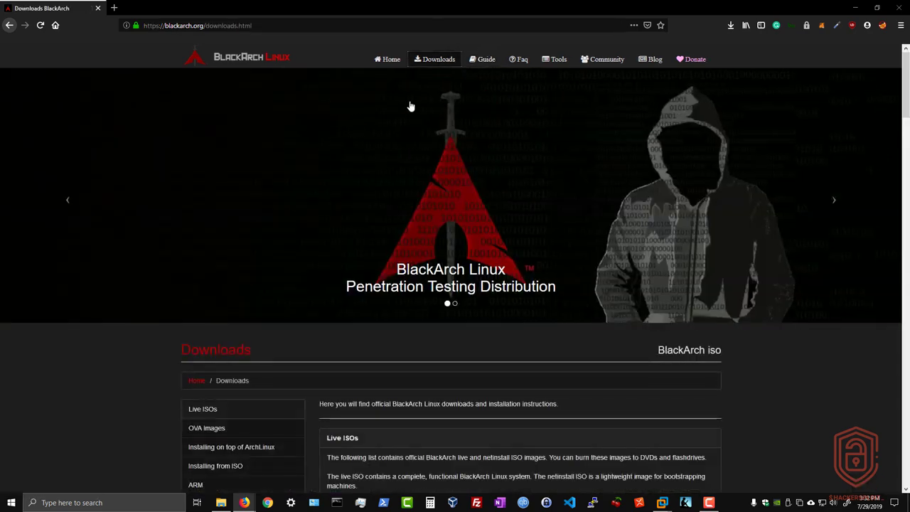
pyautogui.scroll(-4, 398, 107)
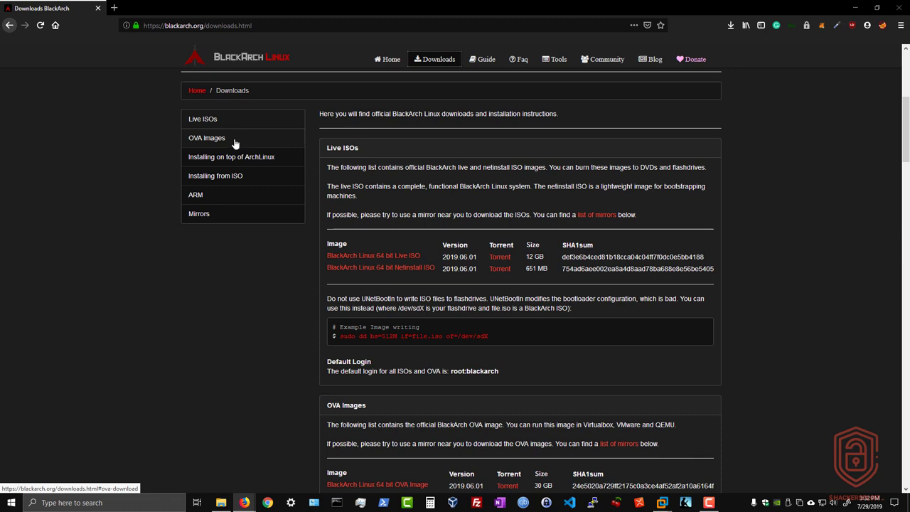
# Jump to the Installing on top of ArchLinux, Installing from ISO, and ARM/mirror sections.
pyautogui.click(245, 157)
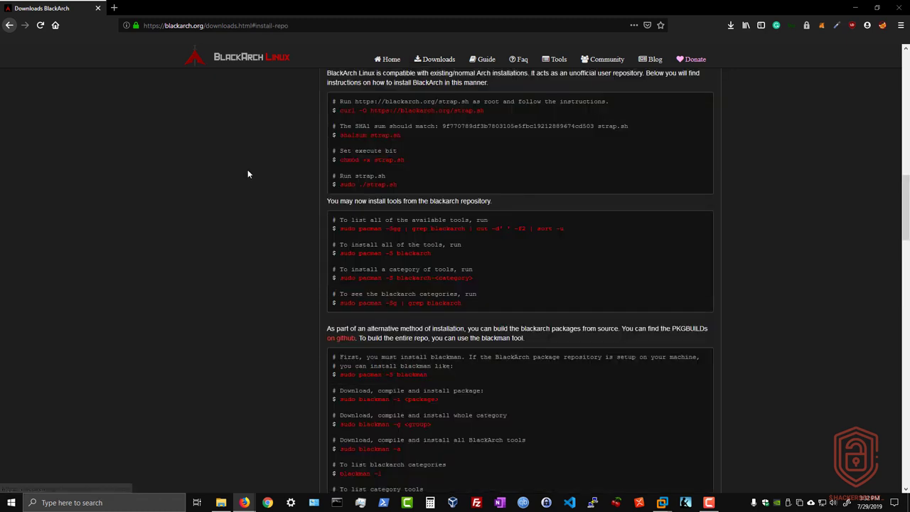
pyautogui.scroll(10, 249, 169)
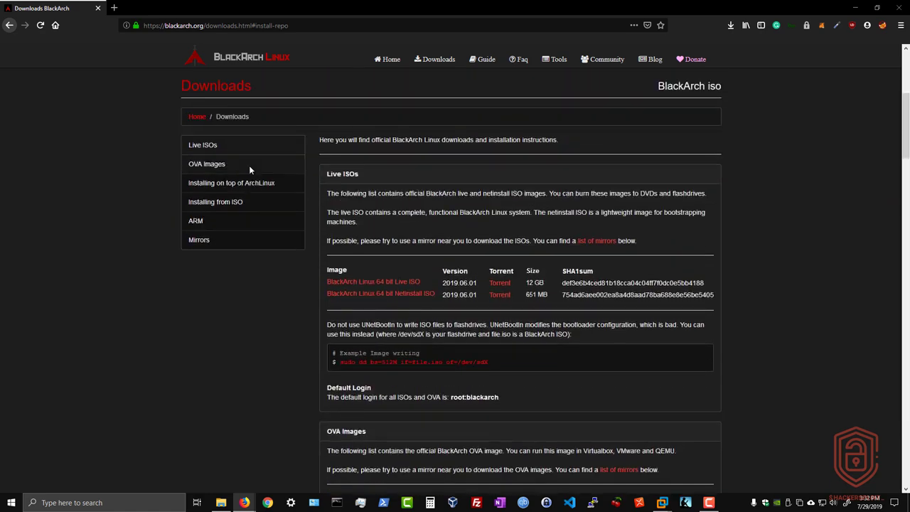
pyautogui.click(251, 203)
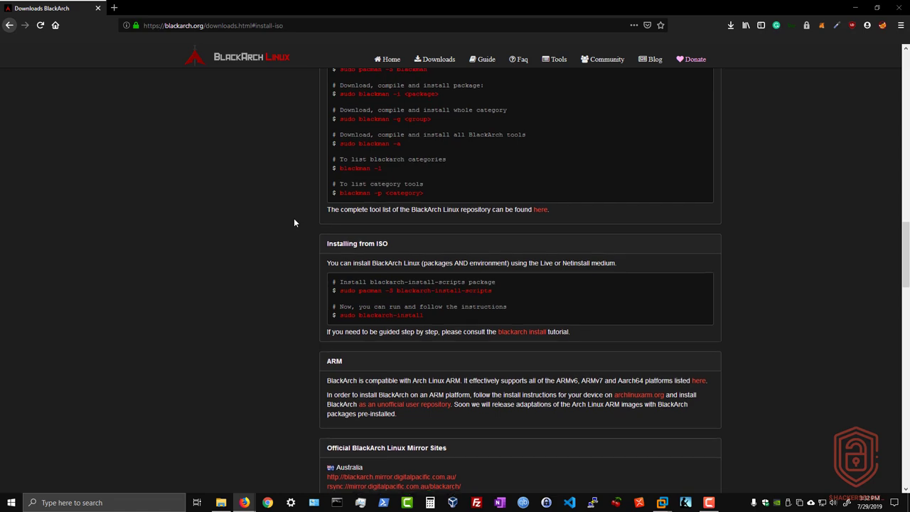
pyautogui.scroll(15, 294, 222)
pyautogui.scroll(2, 297, 224)
pyautogui.click(249, 349)
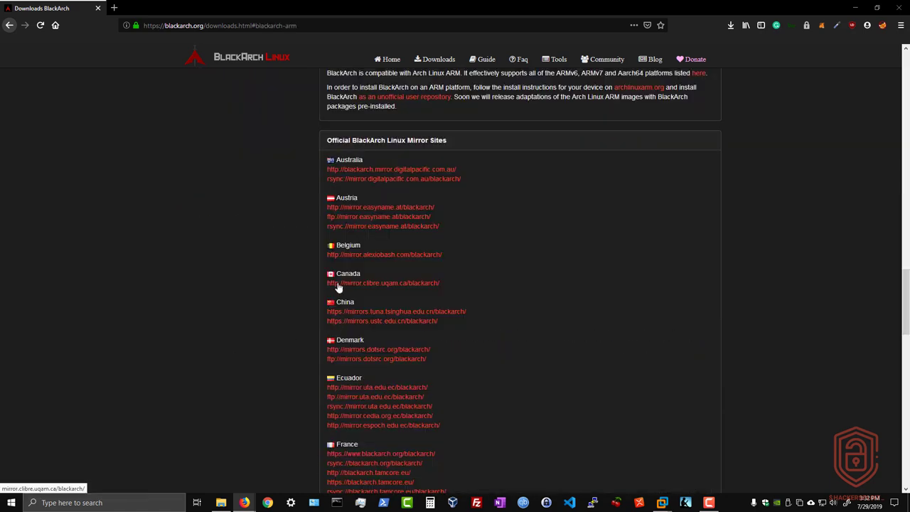
pyautogui.scroll(10, 328, 290)
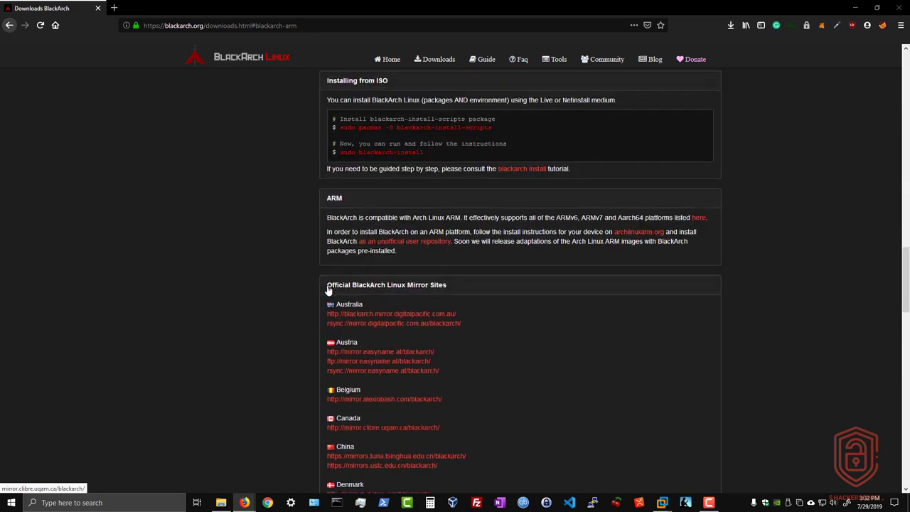
pyautogui.scroll(10, 328, 289)
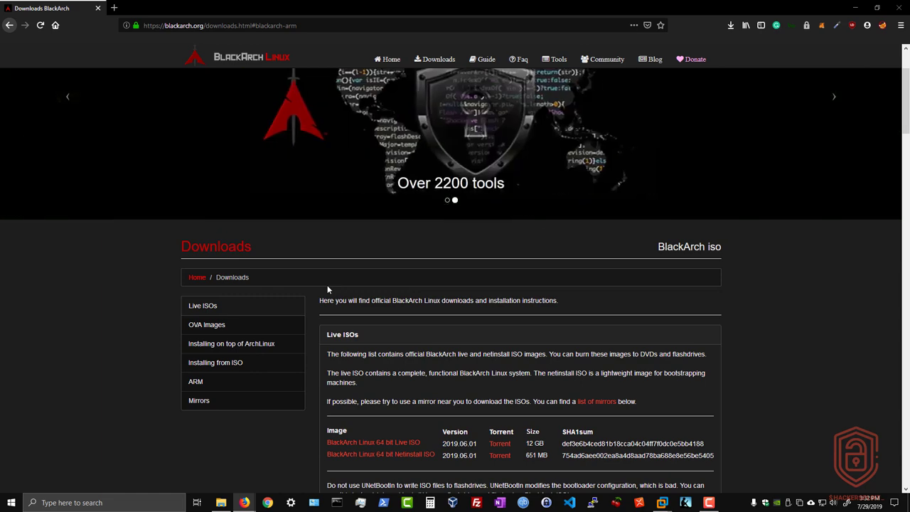
pyautogui.scroll(-2, 305, 292)
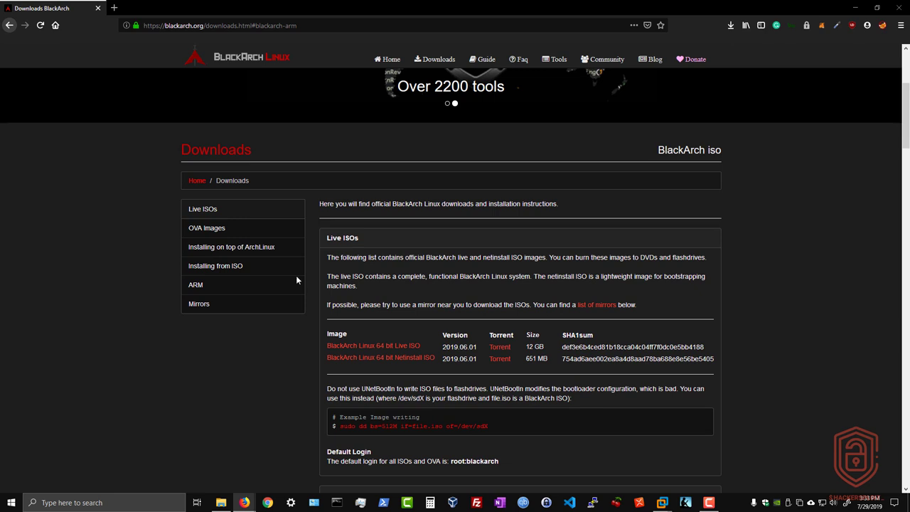
pyautogui.scroll(-3, 425, 249)
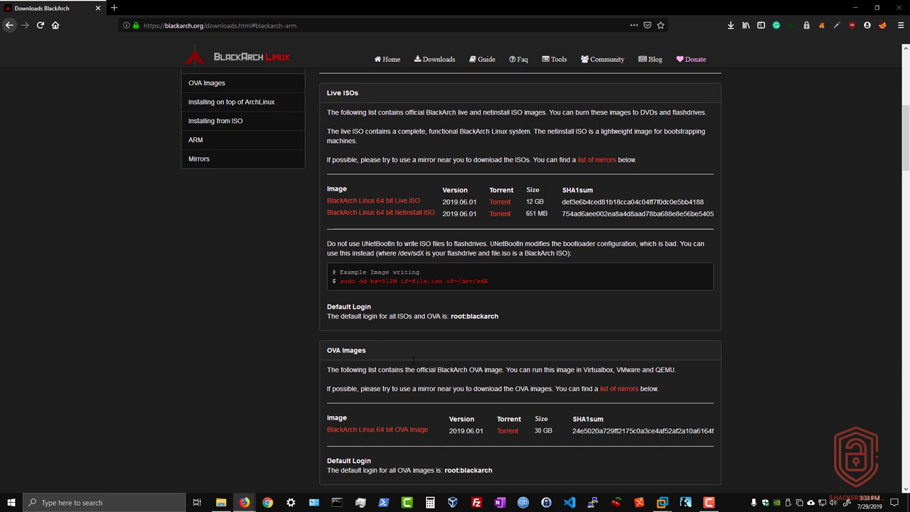
pyautogui.scroll(-3, 414, 360)
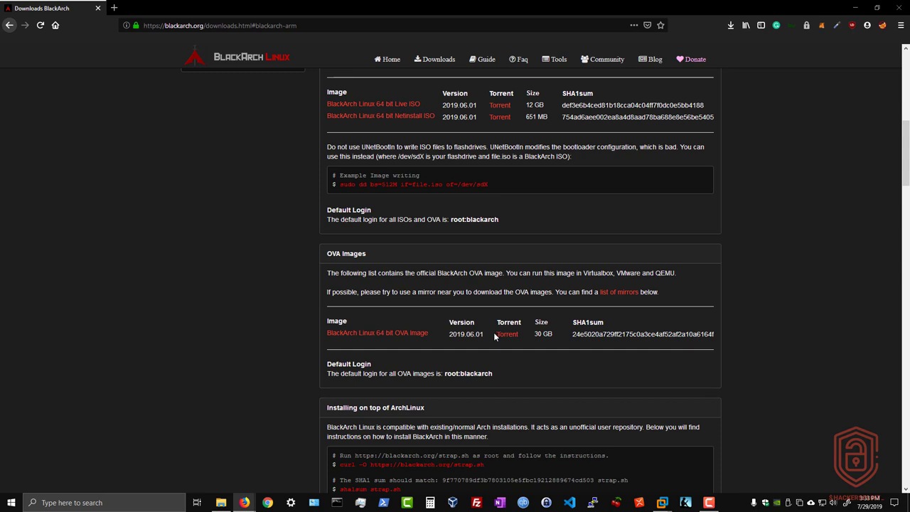
pyautogui.moveTo(534, 333); pyautogui.dragTo(542, 334)
pyautogui.scroll(4, 474, 296)
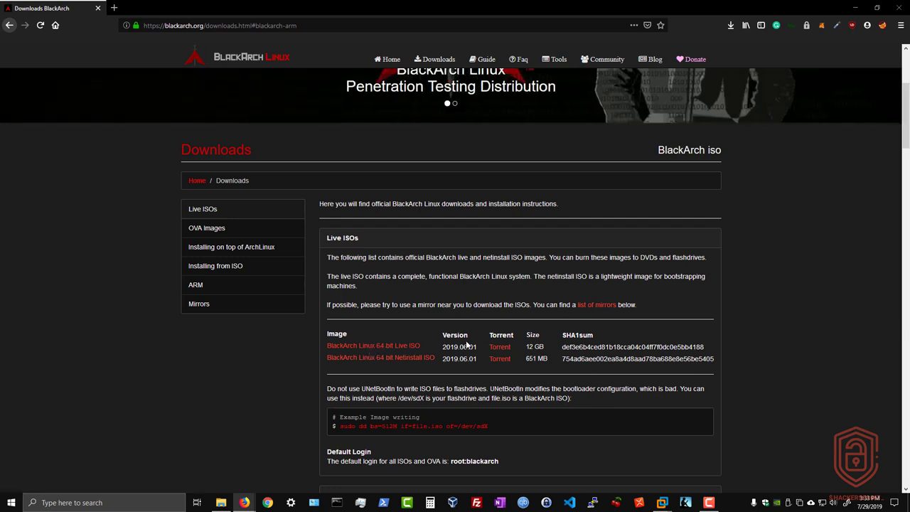
pyautogui.moveTo(527, 347); pyautogui.dragTo(545, 347)
pyautogui.click(358, 371)
pyautogui.moveTo(358, 370); pyautogui.dragTo(433, 367)
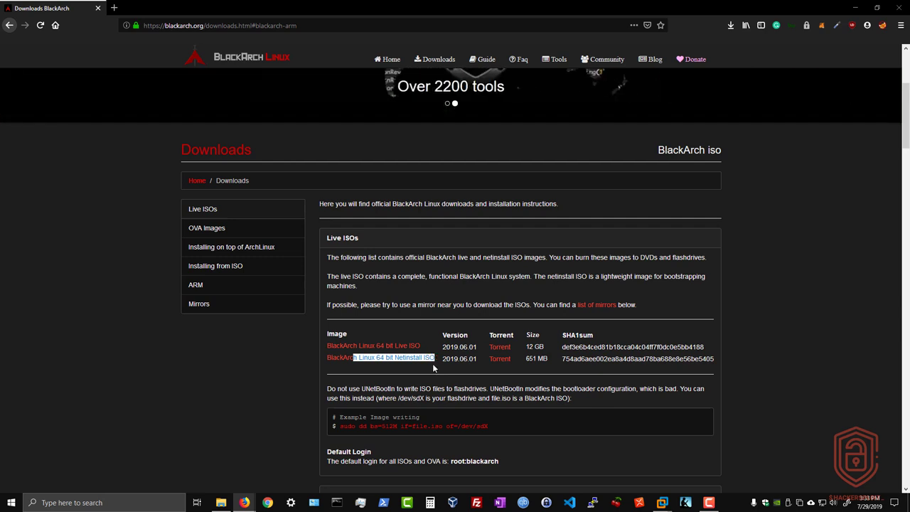
pyautogui.click(433, 368)
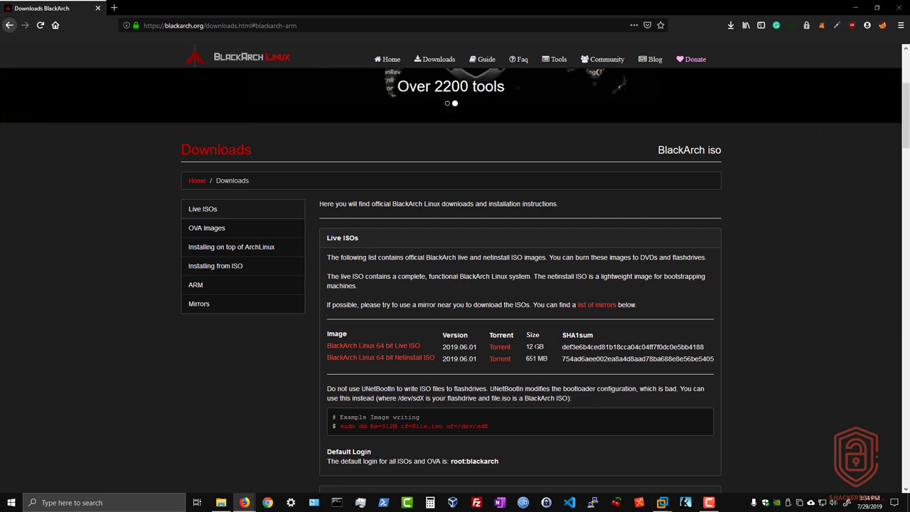
pyautogui.moveTo(527, 347); pyautogui.dragTo(544, 347)
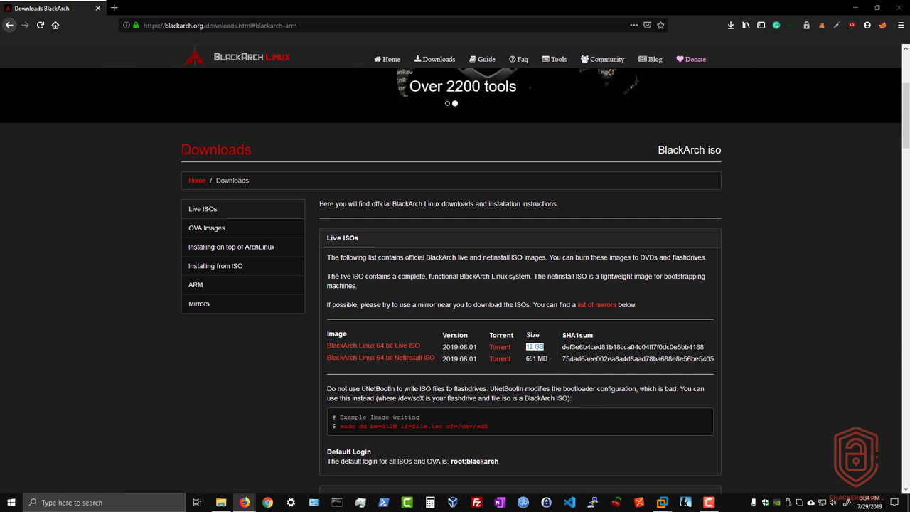
pyautogui.click(744, 319)
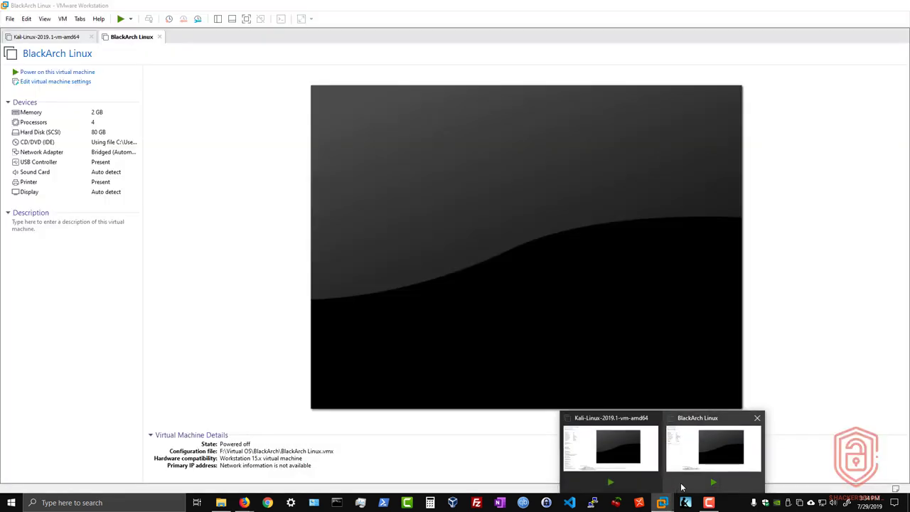
# Bring the BlackArch Linux VM forward and open its virtual machine settings.
pyautogui.click(709, 445)
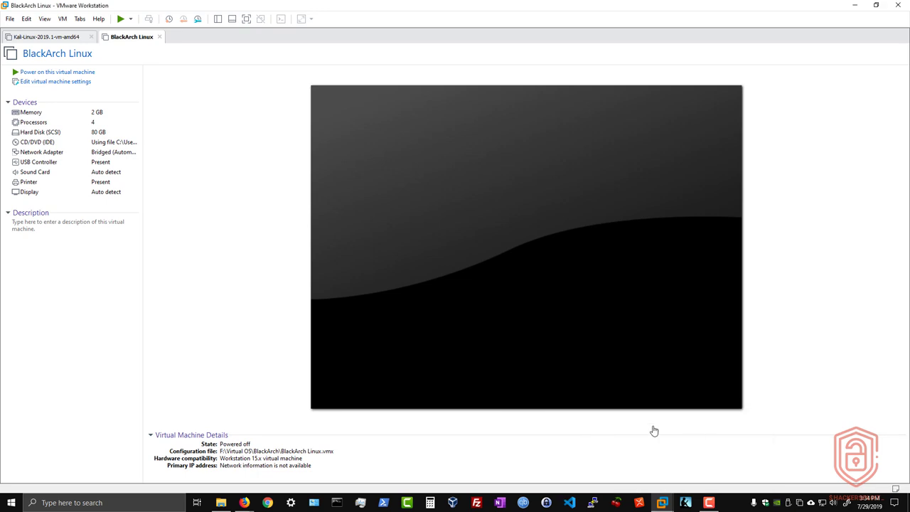
pyautogui.click(49, 83)
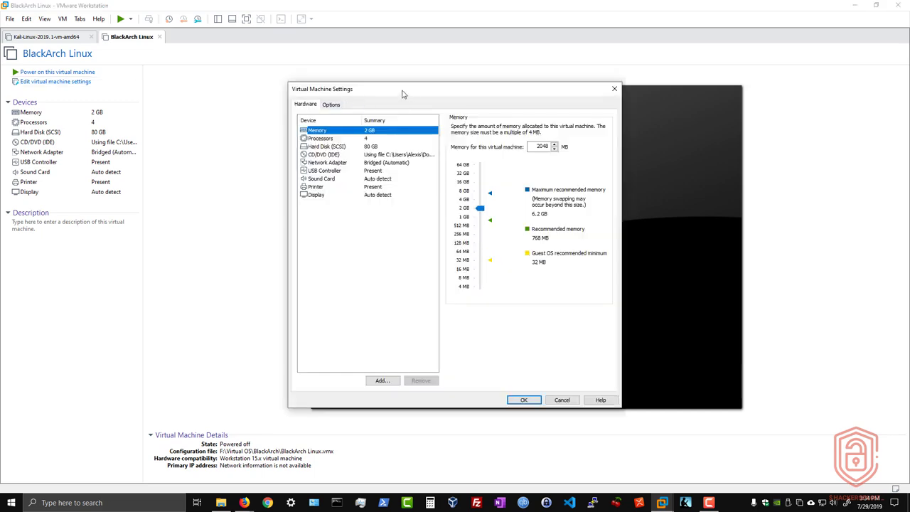
pyautogui.moveTo(407, 92); pyautogui.dragTo(390, 91)
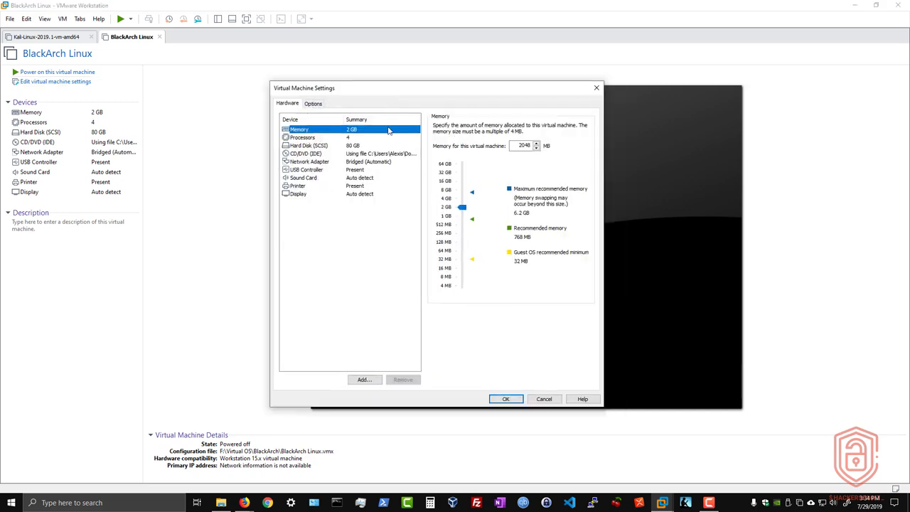
# Review the 4 processors, bridged network, 80 GB disk and 2 GB memory, then cancel.
pyautogui.click(329, 139)
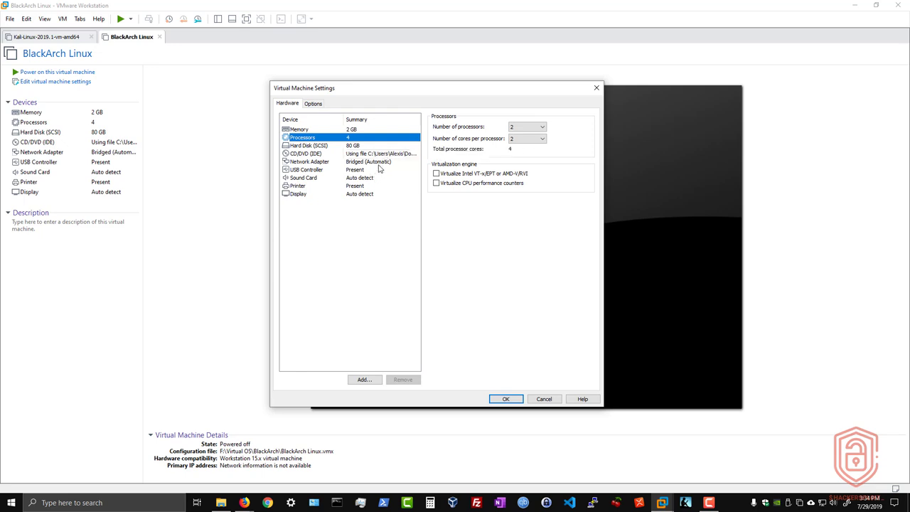
pyautogui.click(376, 162)
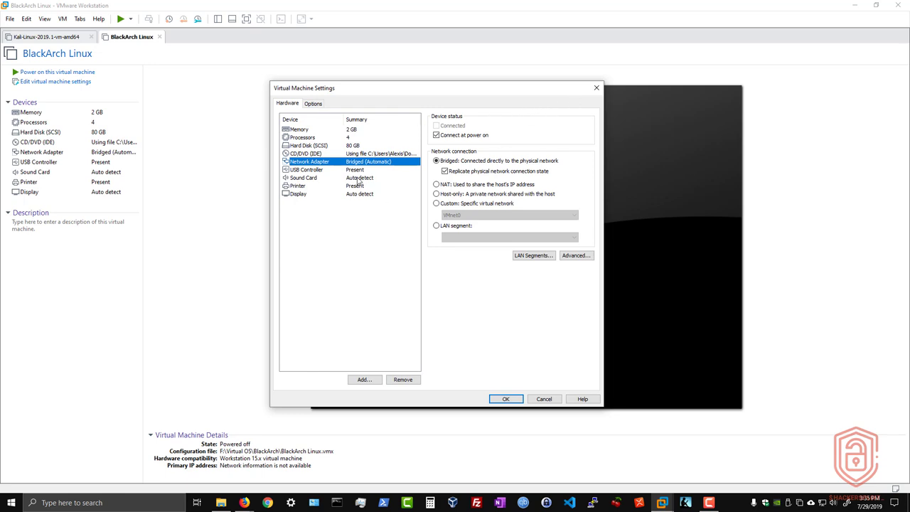
pyautogui.click(324, 146)
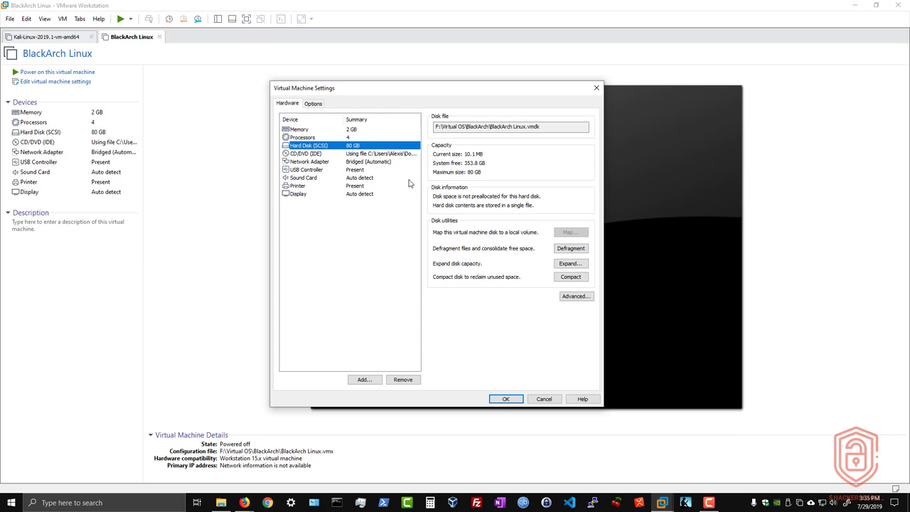
pyautogui.click(383, 133)
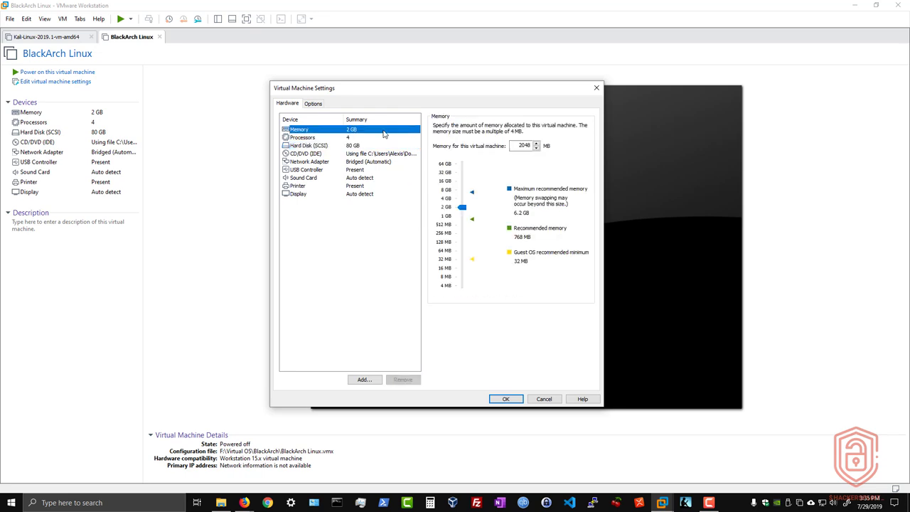
pyautogui.moveTo(422, 89); pyautogui.dragTo(427, 91)
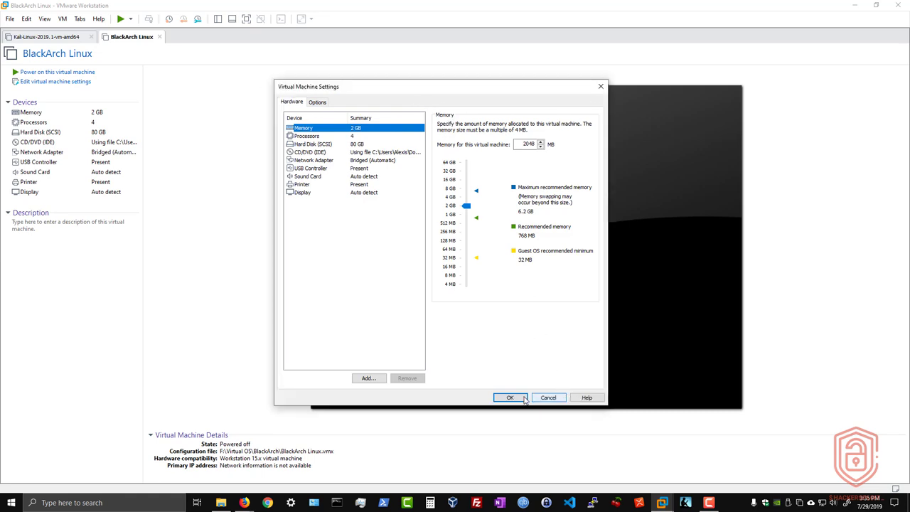
pyautogui.click(544, 399)
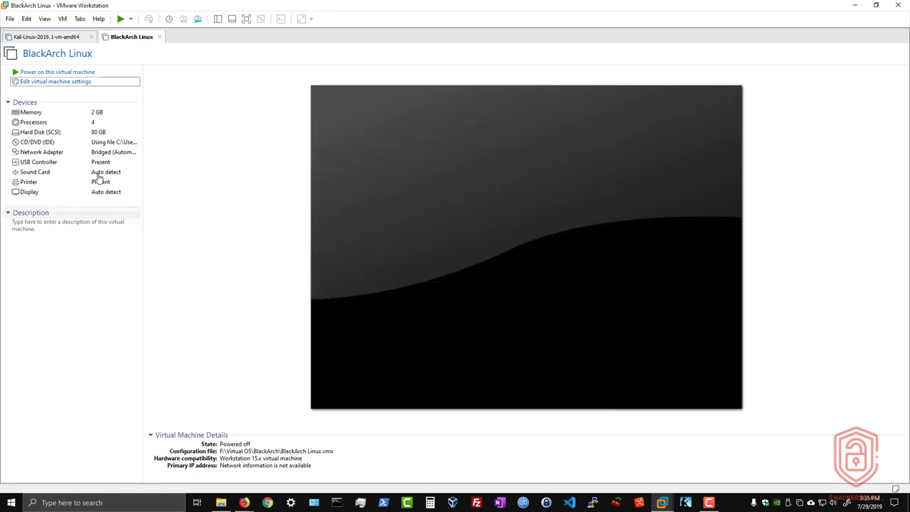
# Power on the BlackArch Linux VM and boot the 'Boot BlackArch Linux' live entry.
pyautogui.click(83, 73)
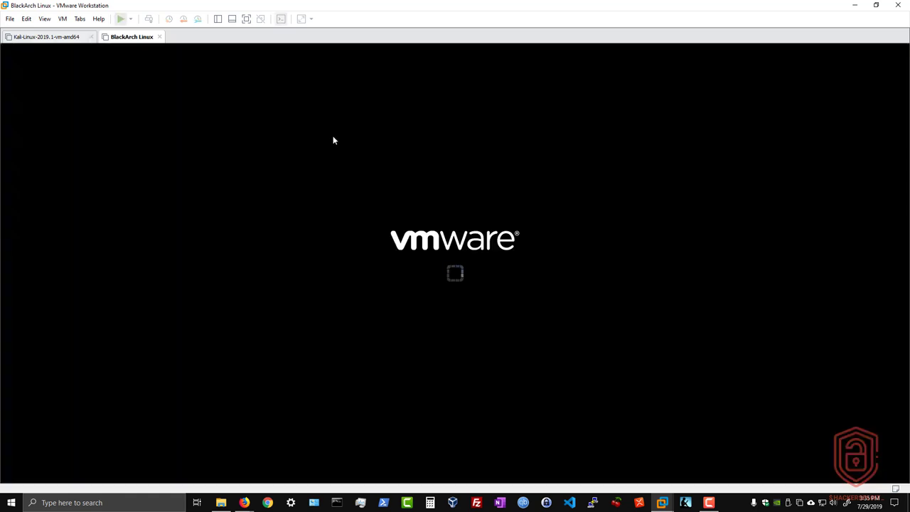
pyautogui.click(426, 208)
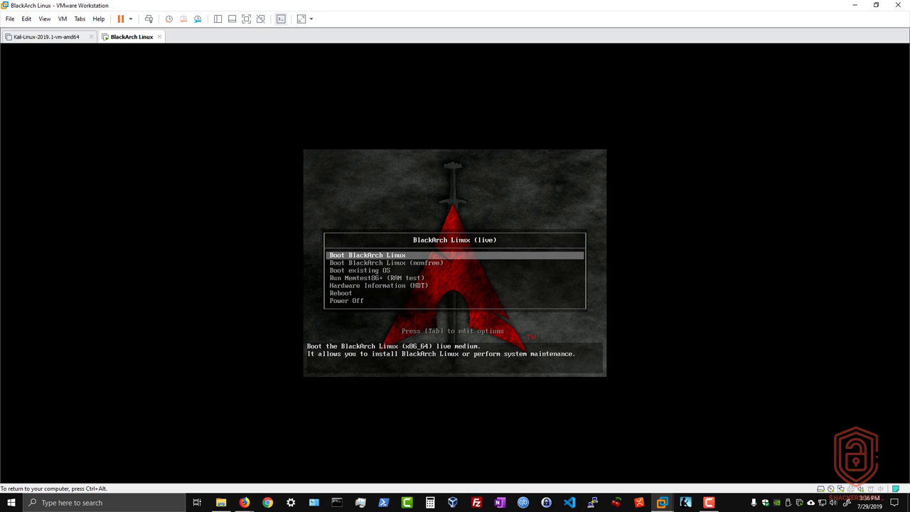
pyautogui.press('Down')
pyautogui.press('Up')
pyautogui.press('Return')
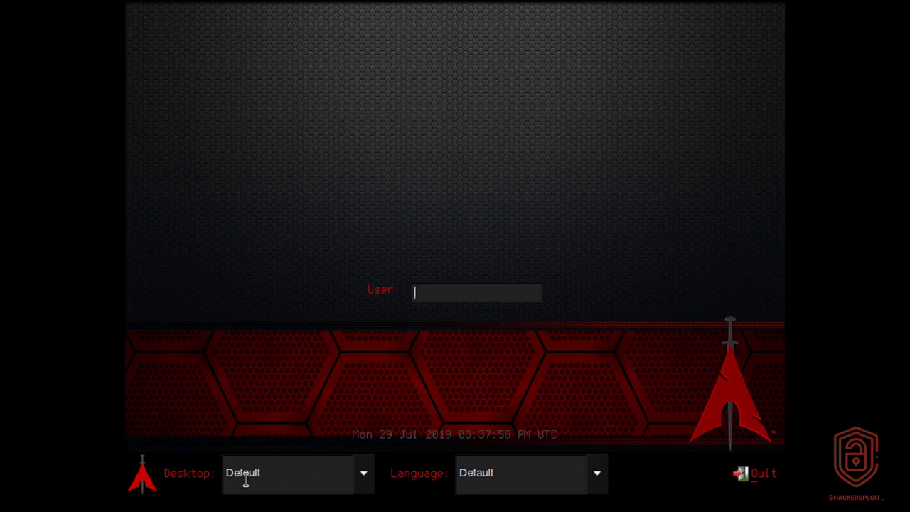
# Leave the login screen's desktop session and language both on Default.
pyautogui.click(307, 484)
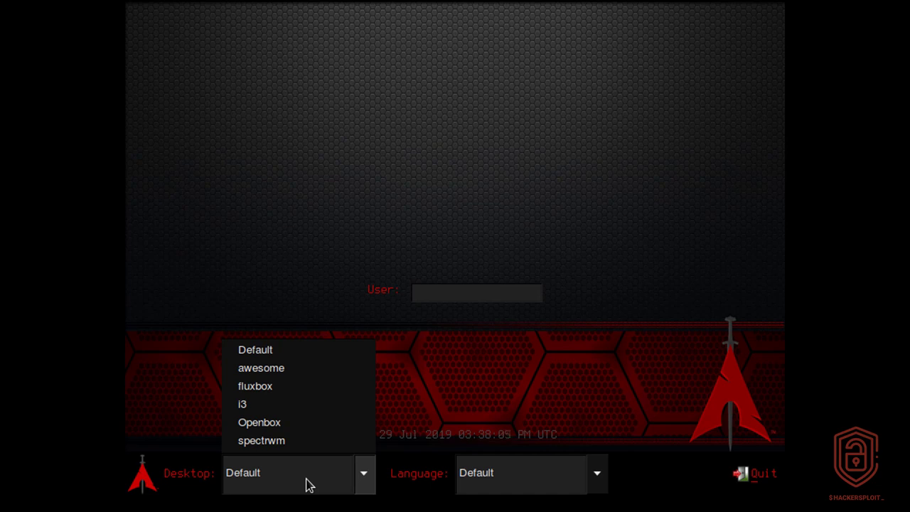
pyautogui.click(268, 353)
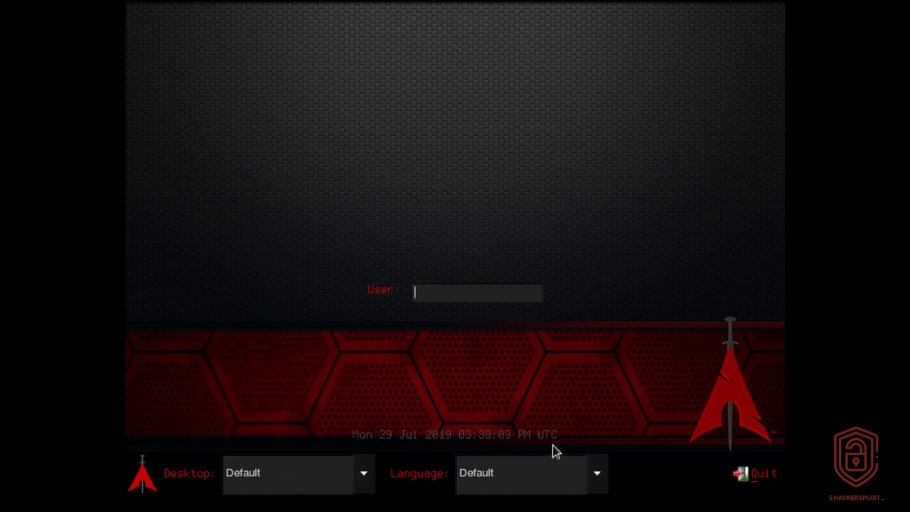
pyautogui.click(251, 489)
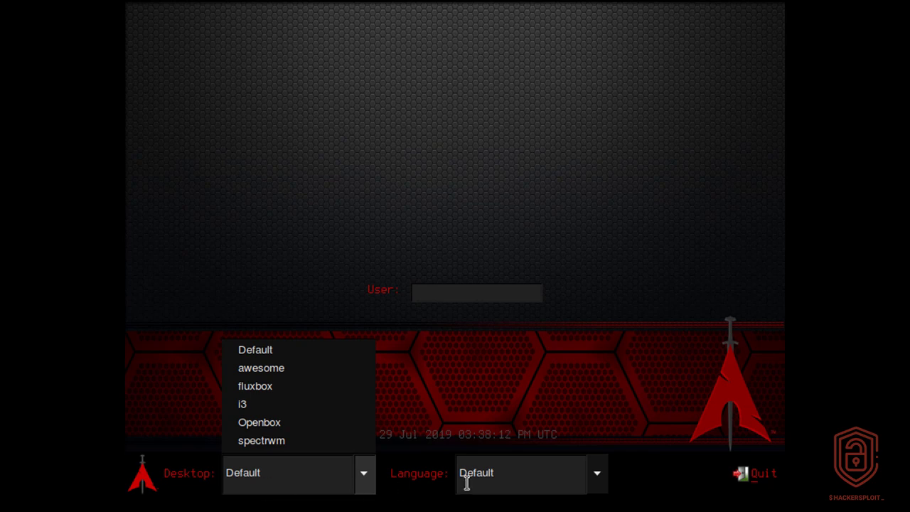
pyautogui.click(565, 420)
pyautogui.click(561, 476)
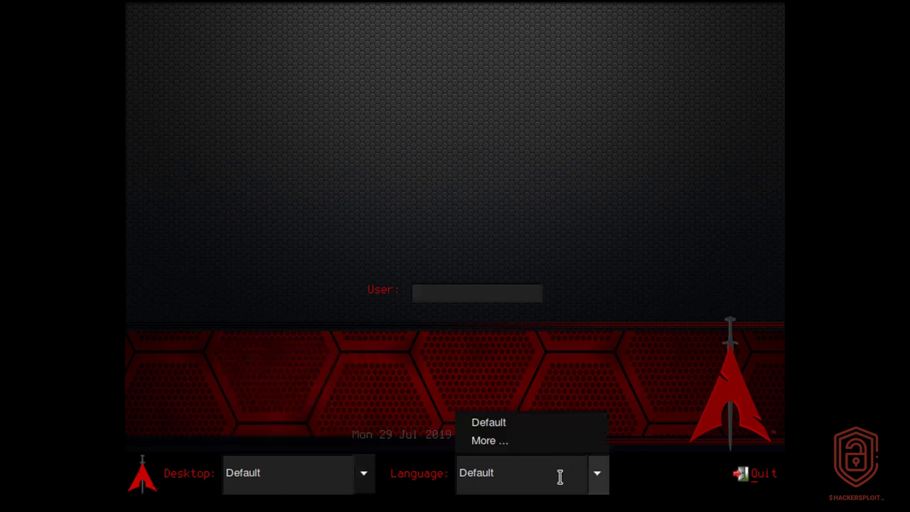
pyautogui.click(610, 480)
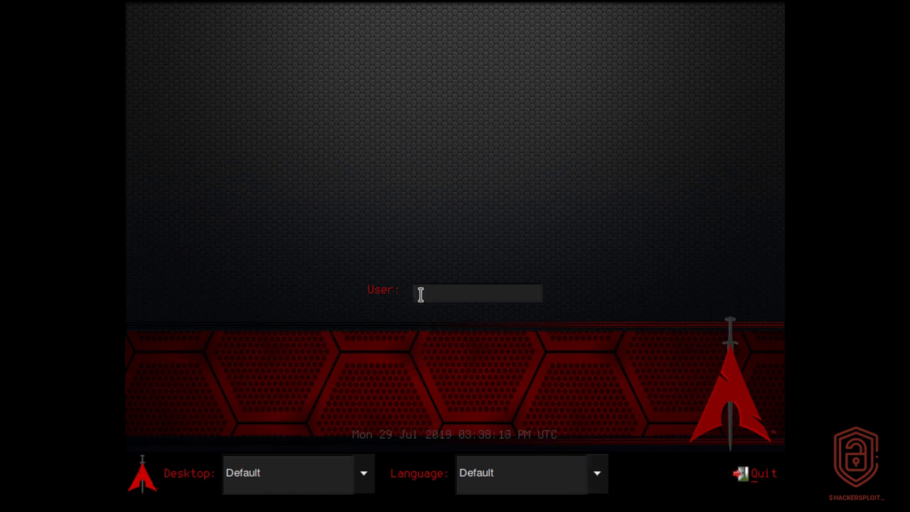
# Log in as root with the root password.
pyautogui.write('root')
pyautogui.press('Return')
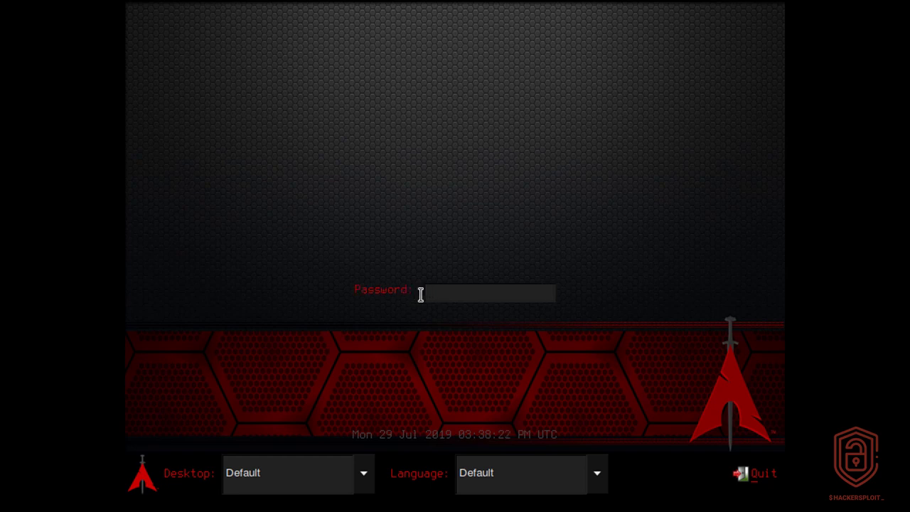
pyautogui.write('blackarch')
pyautogui.press('Return')
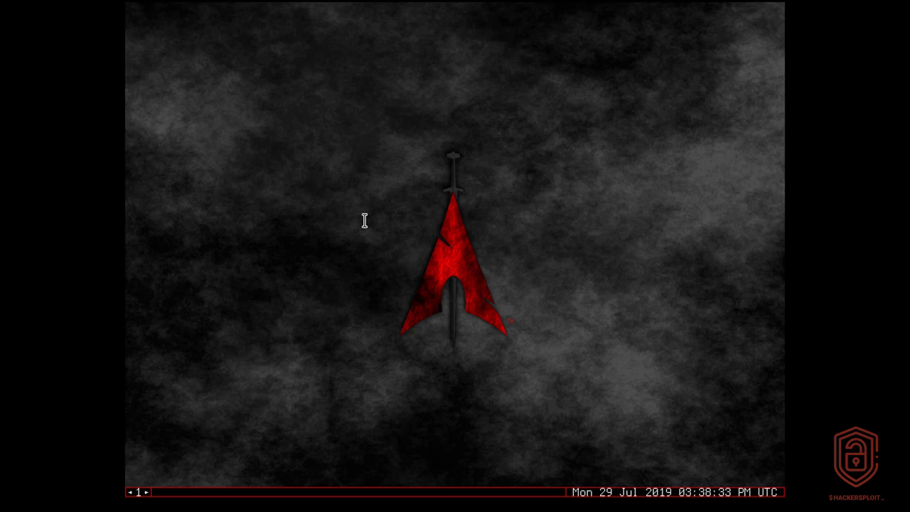
# Open the desktop's blackarch menu and show the network submenu with wicd-gtk and wicd-curses.
pyautogui.rightClick(348, 186)
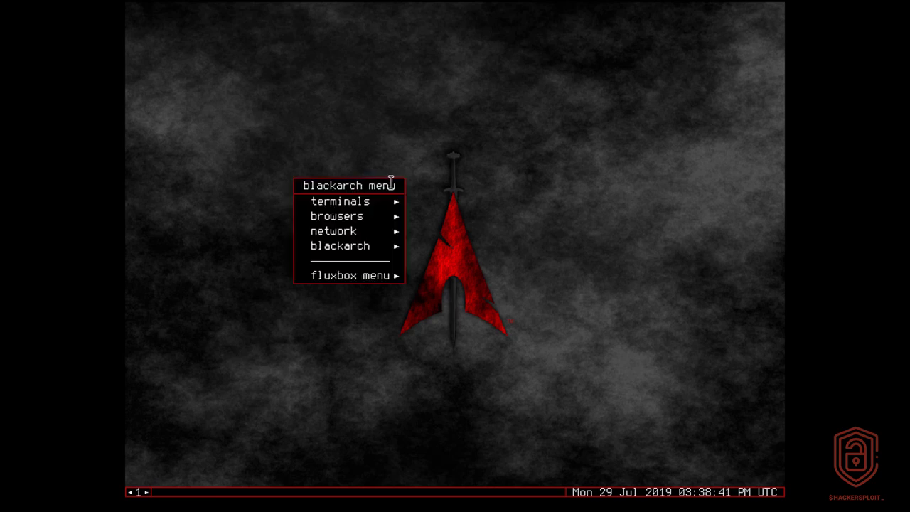
pyautogui.moveTo(385, 200)
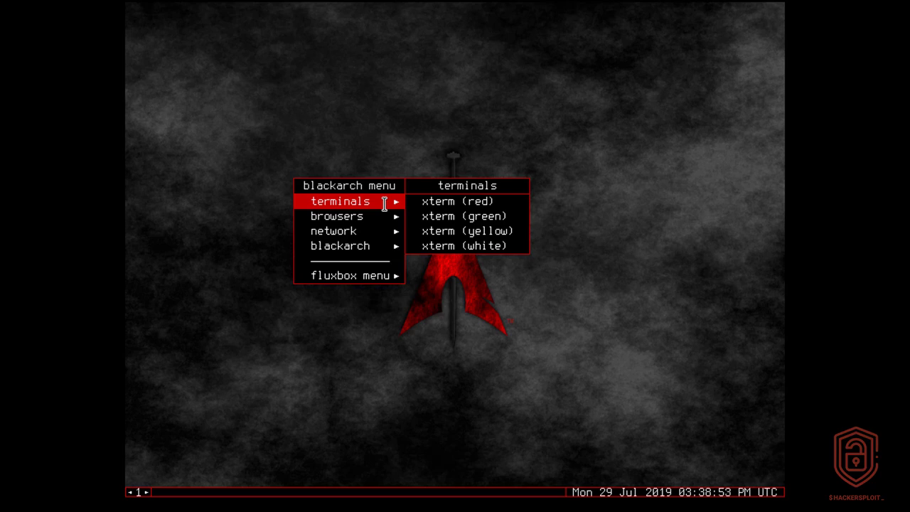
pyautogui.moveTo(385, 217)
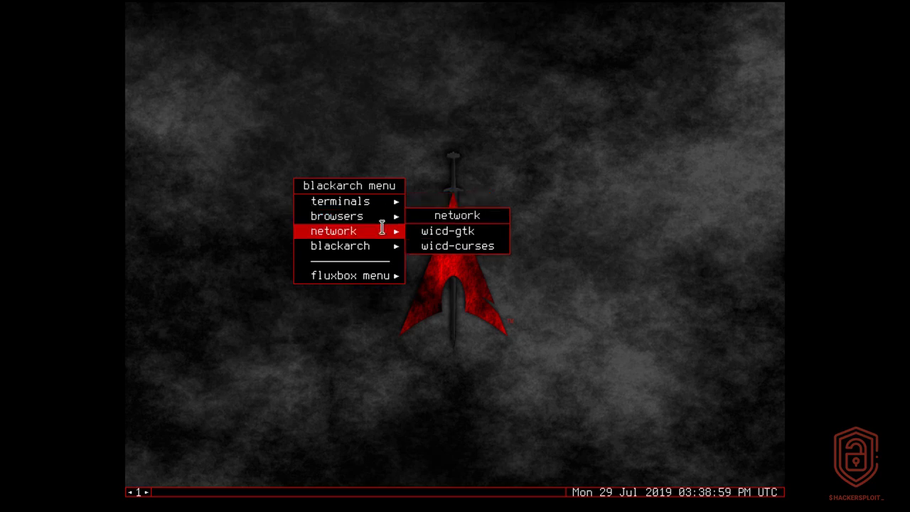
# Launch wicd-gtk, confirm the wired network is connected, and close it.
pyautogui.click(442, 229)
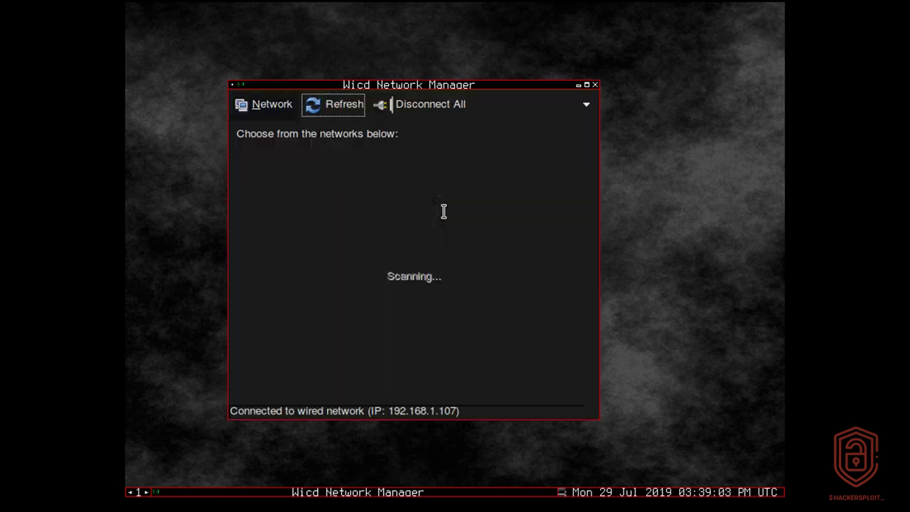
pyautogui.moveTo(433, 86); pyautogui.dragTo(466, 88)
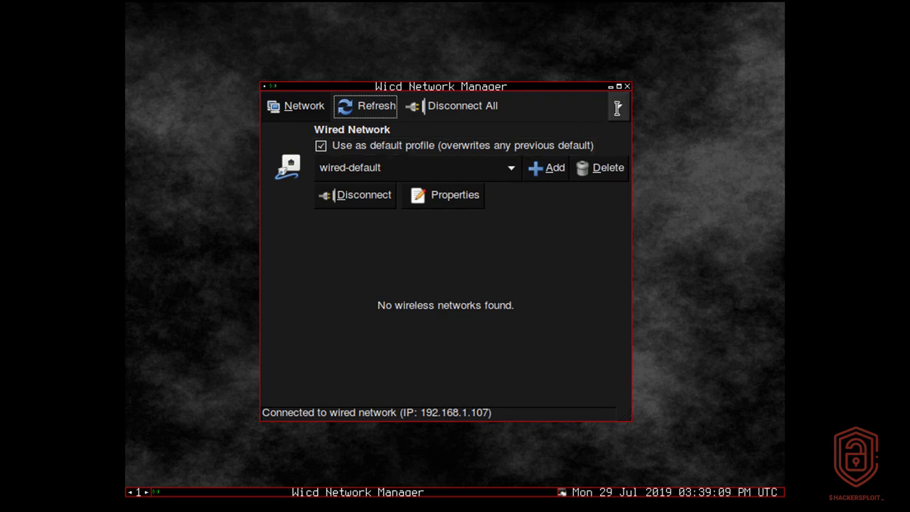
pyautogui.click(627, 86)
# Reopen the desktop application menu to reach the terminals submenu.
pyautogui.rightClick(583, 99)
pyautogui.moveTo(616, 147)
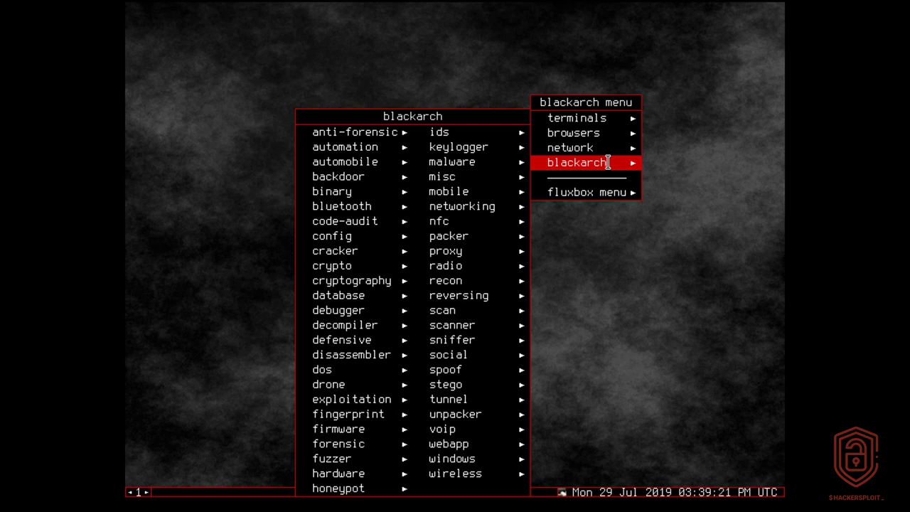
pyautogui.rightClick(706, 120)
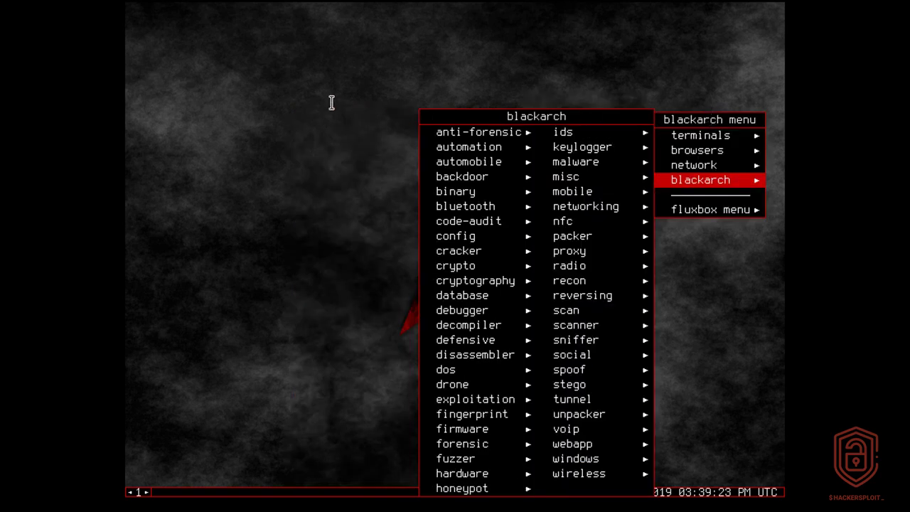
pyautogui.click(331, 103)
pyautogui.rightClick(332, 104)
# Open a red xterm from the terminals menu and maximize it.
pyautogui.moveTo(362, 119)
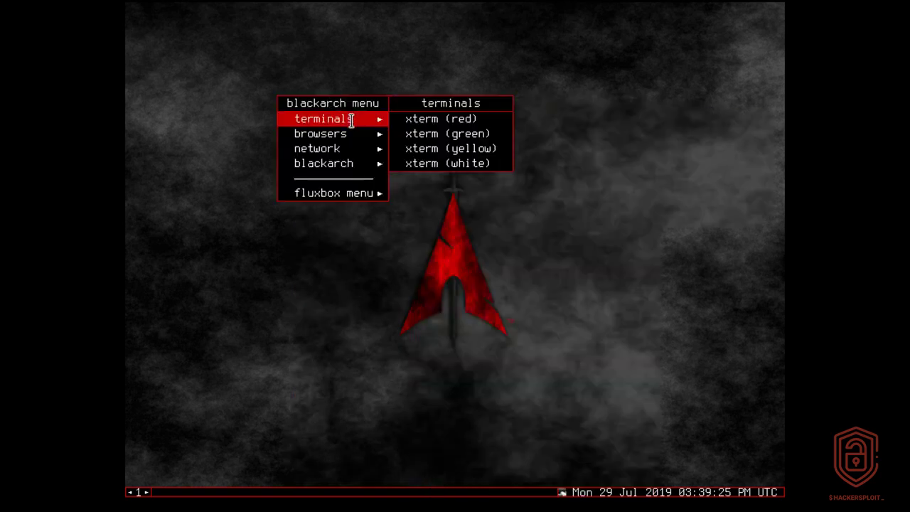
pyautogui.click(452, 118)
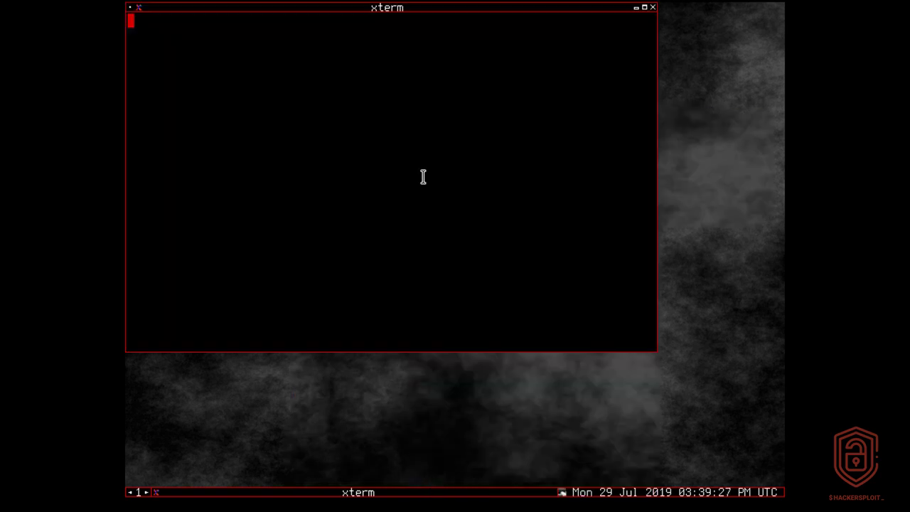
pyautogui.click(644, 7)
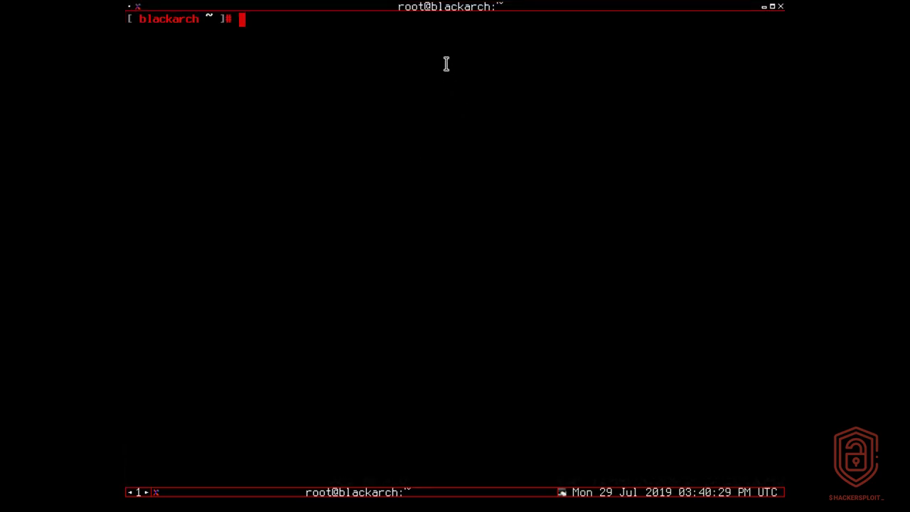
# Run pacman -Sy to sync package databases, then type blackarch-install at the prompt.
pyautogui.write('pacman -')
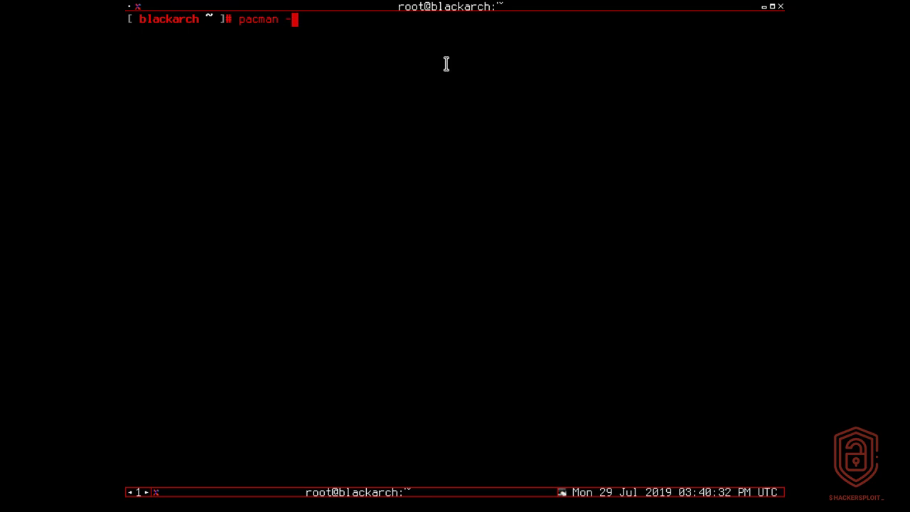
pyautogui.write('Sy')
pyautogui.press('Return')
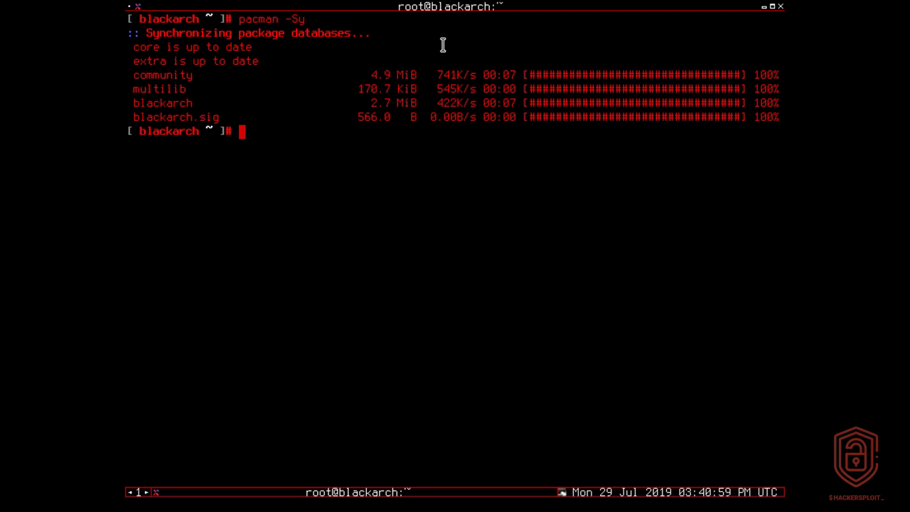
pyautogui.write('blackarch-install')
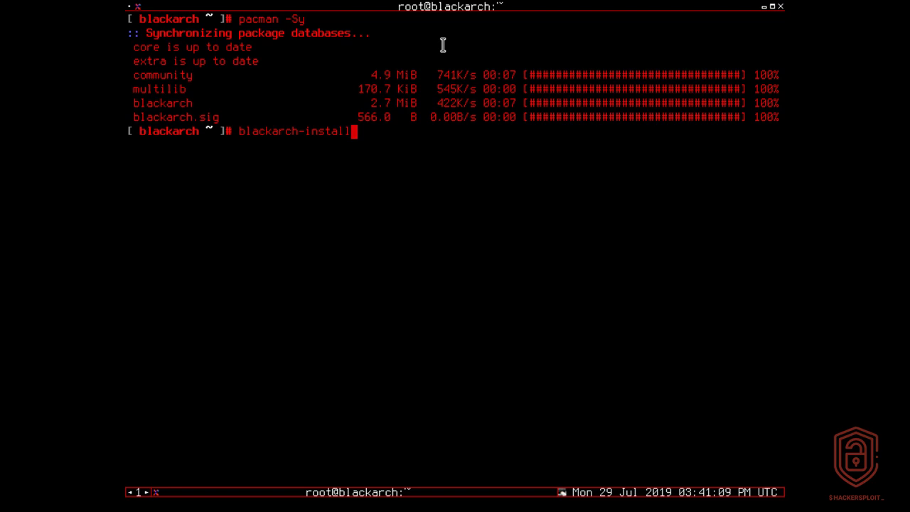
pyautogui.press('Left')
pyautogui.press('Left')
pyautogui.press('Left')
pyautogui.press('Left')
pyautogui.press('Left')
pyautogui.press('Left')
pyautogui.press('Left')
pyautogui.press('Left')
pyautogui.press('Left')
pyautogui.press('Left')
pyautogui.press('Left')
pyautogui.press('Left')
pyautogui.press('Left')
pyautogui.press('Left')
pyautogui.press('Left')
pyautogui.press('Left')
pyautogui.press('Left')
# Open /usr/bin/blackarch-install in nano to read the installer script.
pyautogui.write('nano /')
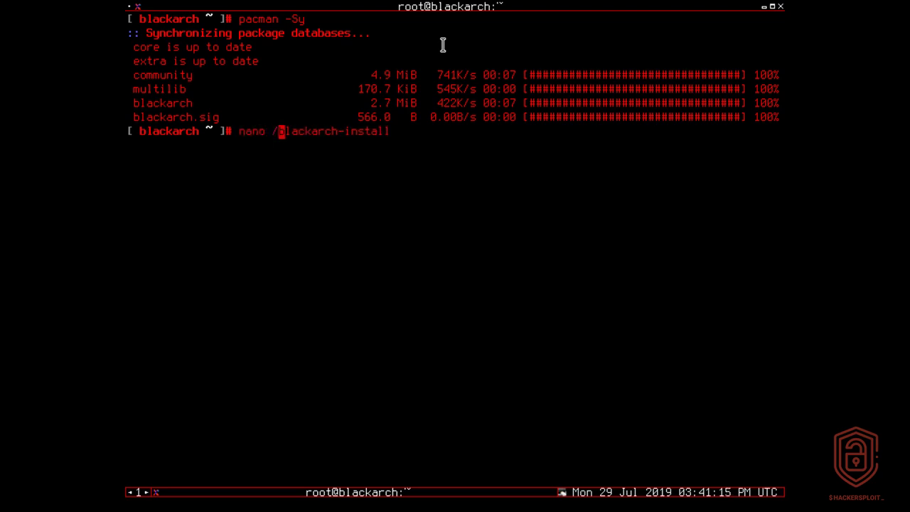
pyautogui.write('usr/bin/')
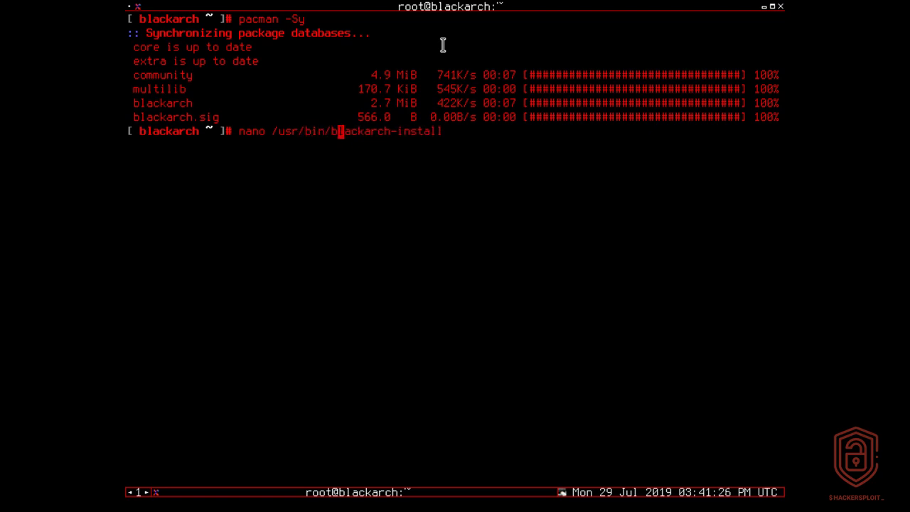
pyautogui.press('Right')
pyautogui.press('Right')
pyautogui.press('Right')
pyautogui.press('Right')
pyautogui.press('Right')
pyautogui.press('Right')
pyautogui.press('Right')
pyautogui.press('Right')
pyautogui.press('Right')
pyautogui.press('Right')
pyautogui.press('Right')
pyautogui.press('Right')
pyautogui.press('Right')
pyautogui.press('Right')
pyautogui.press('Right')
pyautogui.press('Right')
pyautogui.press('Right')
pyautogui.press('Tab')
pyautogui.press('Tab')
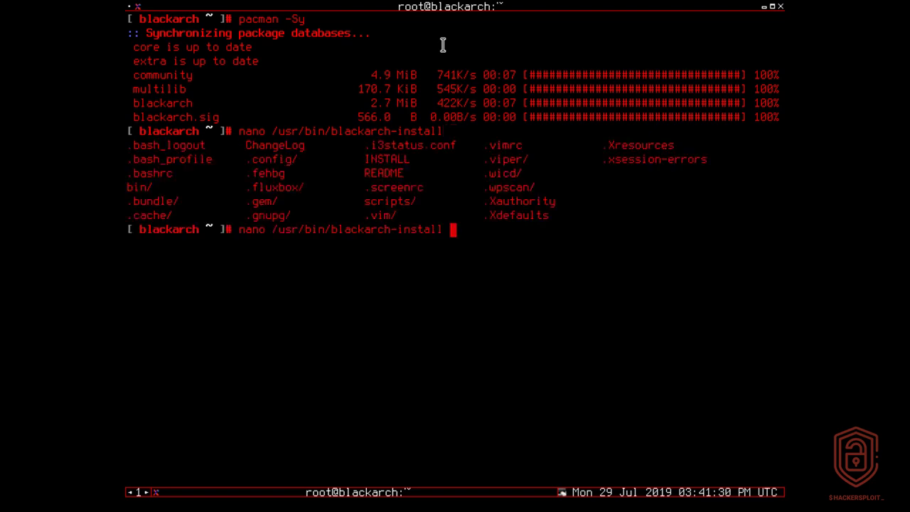
pyautogui.press('Return')
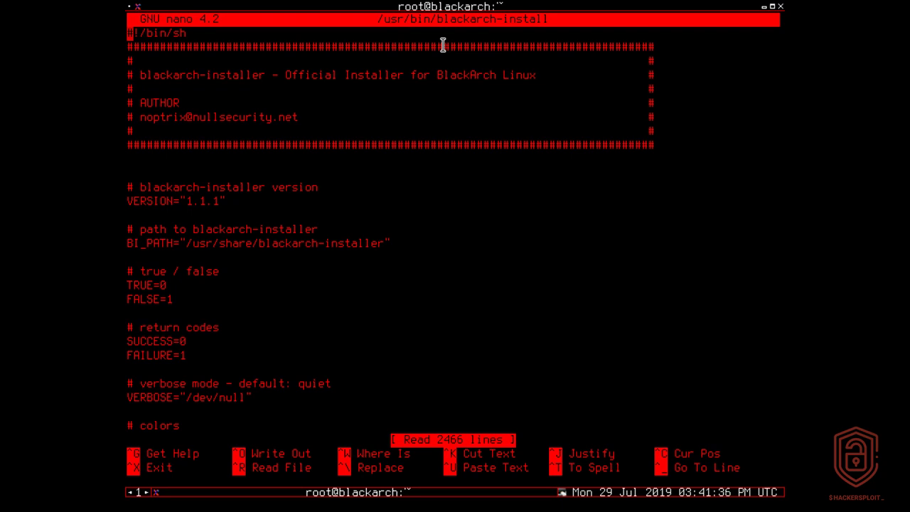
# Exit nano and run blackarch-install from the recalled command.
pyautogui.hotkey('ctrl', 'x')
pyautogui.press('Up')
pyautogui.press('Left')
pyautogui.press('Left')
pyautogui.press('Left')
pyautogui.press('Left')
pyautogui.press('Left')
pyautogui.press('Left')
pyautogui.press('Left')
pyautogui.press('Left')
pyautogui.press('Left')
pyautogui.press('Left')
pyautogui.press('Left')
pyautogui.press('Left')
pyautogui.press('Left')
pyautogui.press('Left')
pyautogui.press('Left')
pyautogui.press('Left')
pyautogui.press('Left')
pyautogui.press('Left')
pyautogui.press('BackSpace')
pyautogui.press('BackSpace')
pyautogui.press('BackSpace')
pyautogui.press('BackSpace')
pyautogui.press('BackSpace')
pyautogui.press('BackSpace')
pyautogui.press('BackSpace')
pyautogui.press('BackSpace')
pyautogui.press('BackSpace')
pyautogui.press('BackSpace')
pyautogui.press('BackSpace')
pyautogui.press('BackSpace')
pyautogui.press('BackSpace')
pyautogui.press('BackSpace')
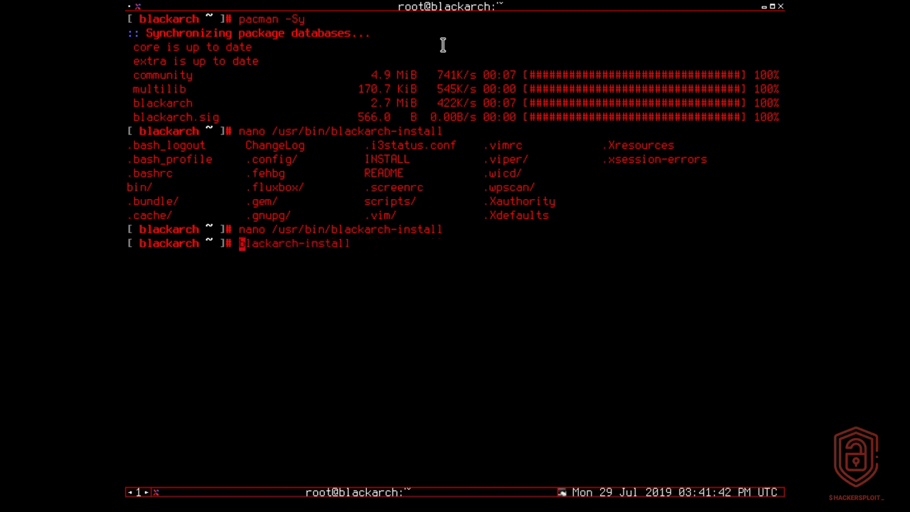
pyautogui.press('Return')
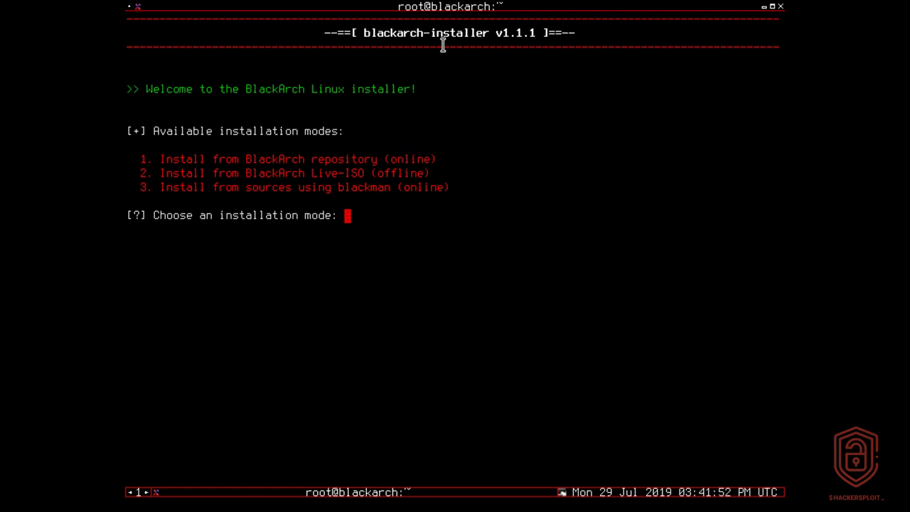
# Choose installation mode 2, installing from the BlackArch Live-ISO offline.
pyautogui.doubleClick(313, 159)
pyautogui.tripleClick(312, 159)
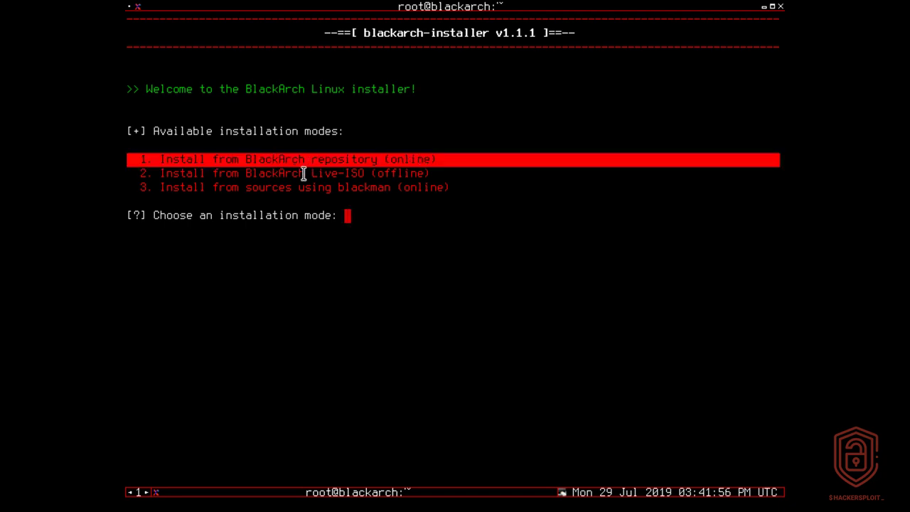
pyautogui.doubleClick(303, 174)
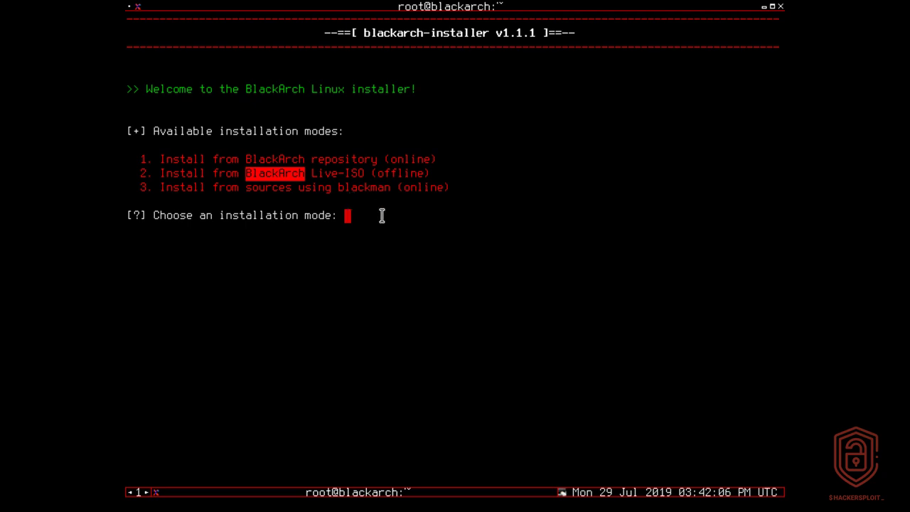
pyautogui.click(382, 215)
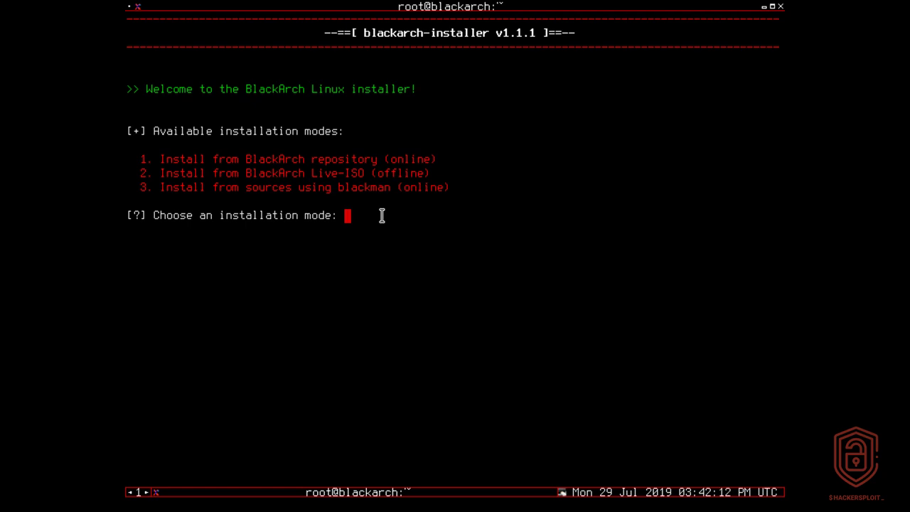
pyautogui.write('2')
pyautogui.press('Return')
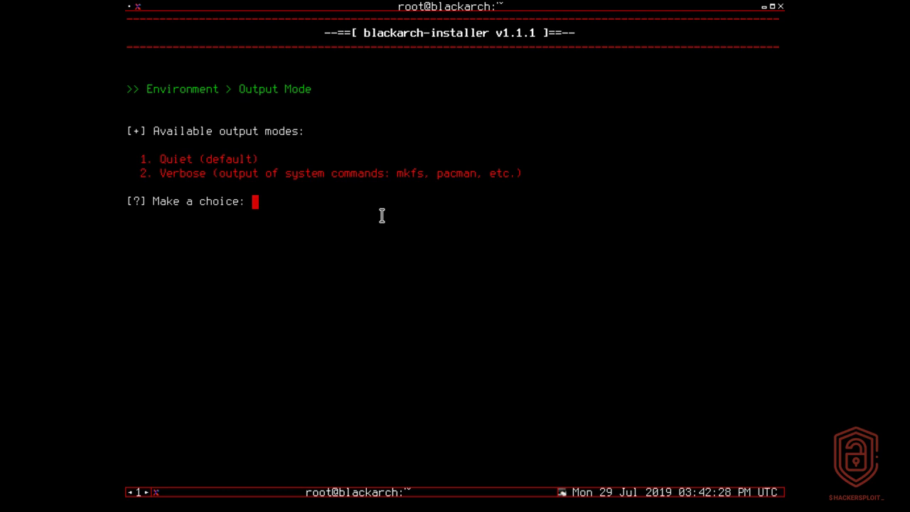
# Pick Verbose output mode and accept the default en_US.UTF-8 locale.
pyautogui.write('2')
pyautogui.press('Return')
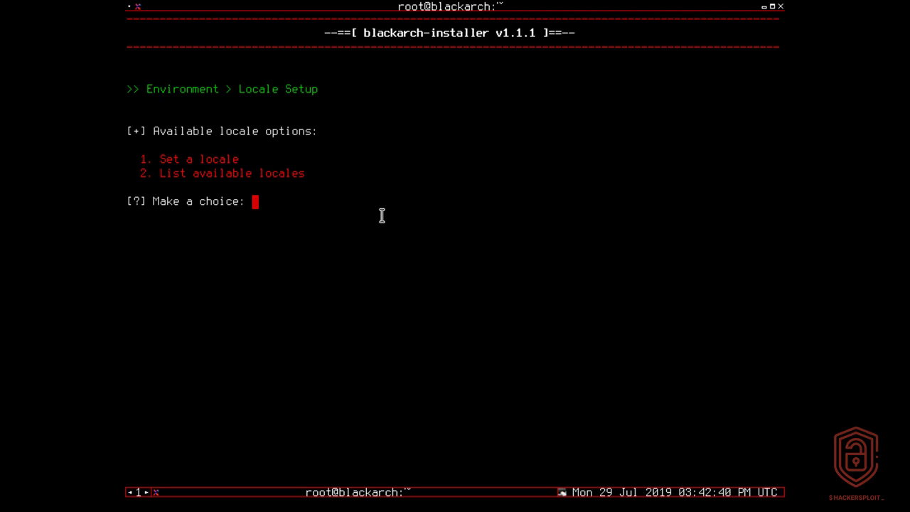
pyautogui.write('1')
pyautogui.press('Return')
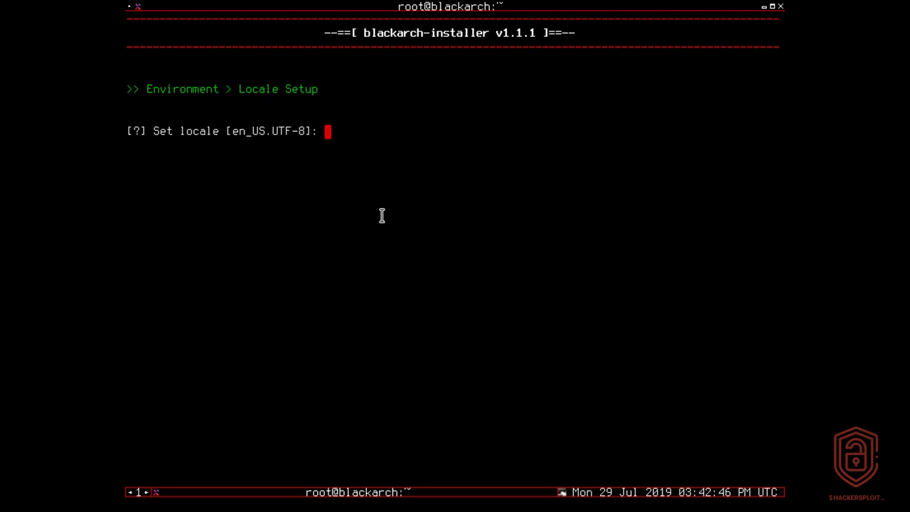
pyautogui.press('Return')
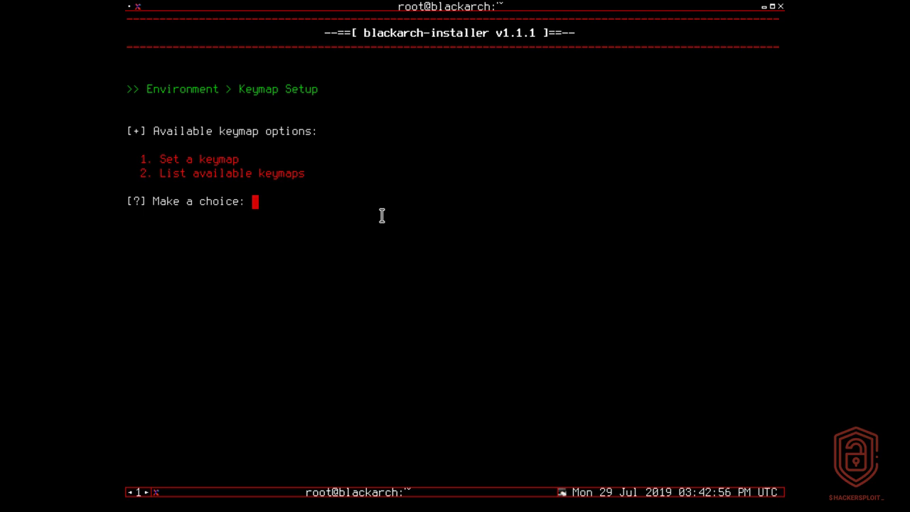
# Set the keymap to the default us layout.
pyautogui.write('1')
pyautogui.press('Return')
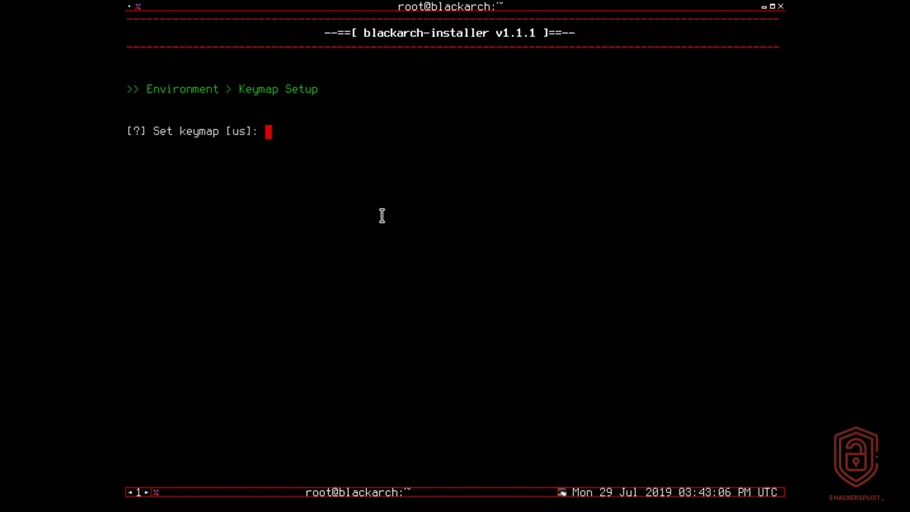
pyautogui.press('Return')
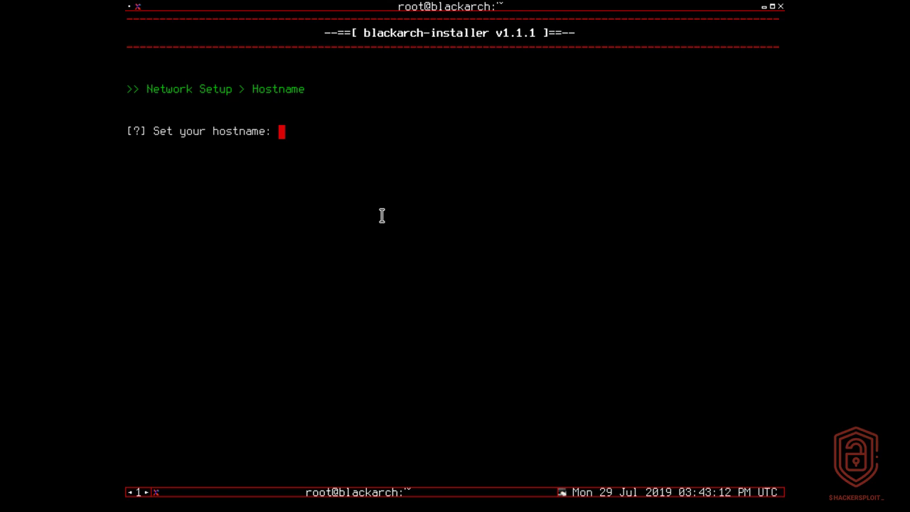
# Enter blackbox as the machine's hostname.
pyautogui.write('blackb')
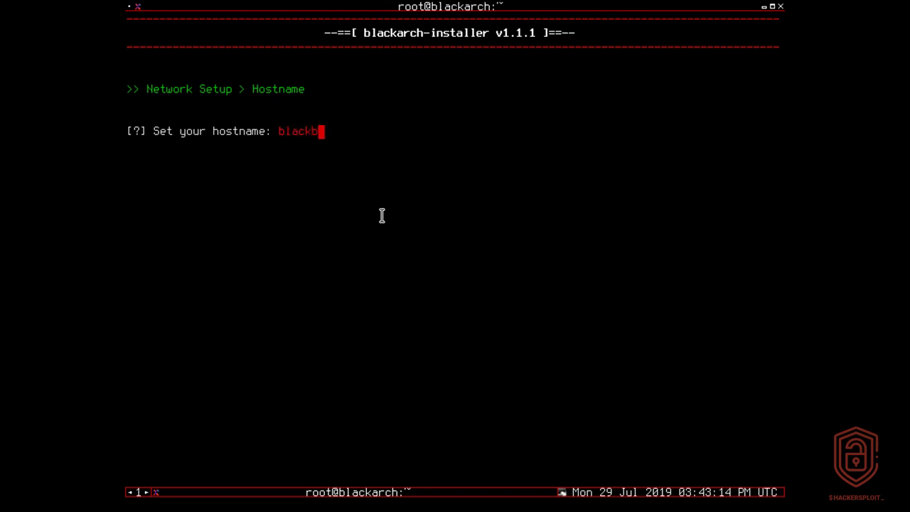
pyautogui.write('ox')
pyautogui.press('Return')
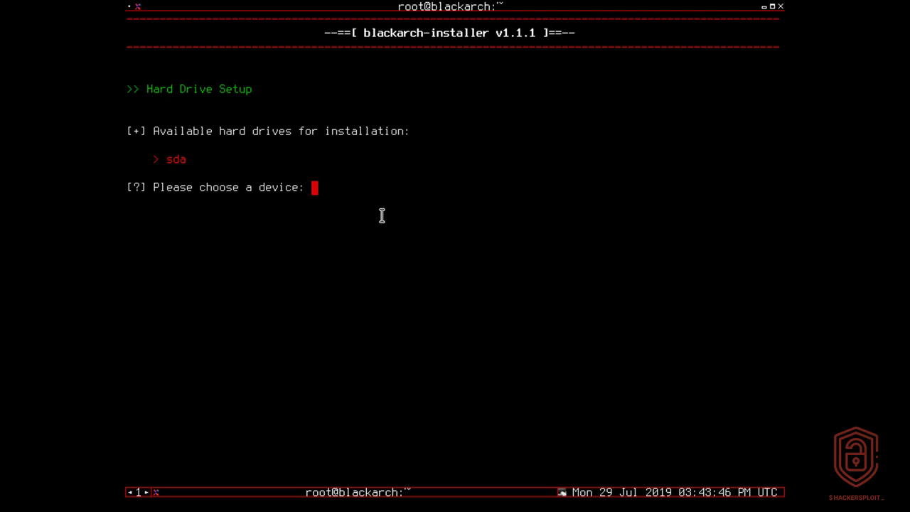
# Choose sda as the installation drive and decline dual-boot with another OS.
pyautogui.write('sda')
pyautogui.press('Return')
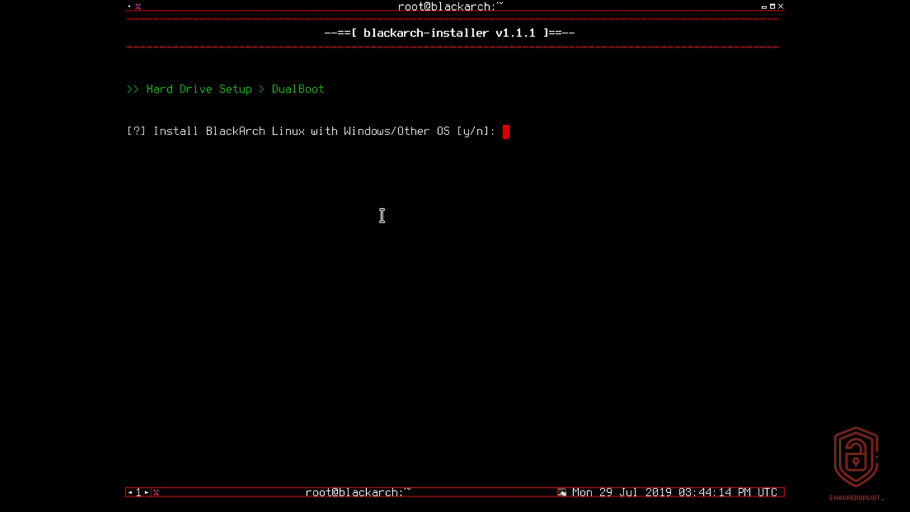
pyautogui.write('n')
pyautogui.press('Return')
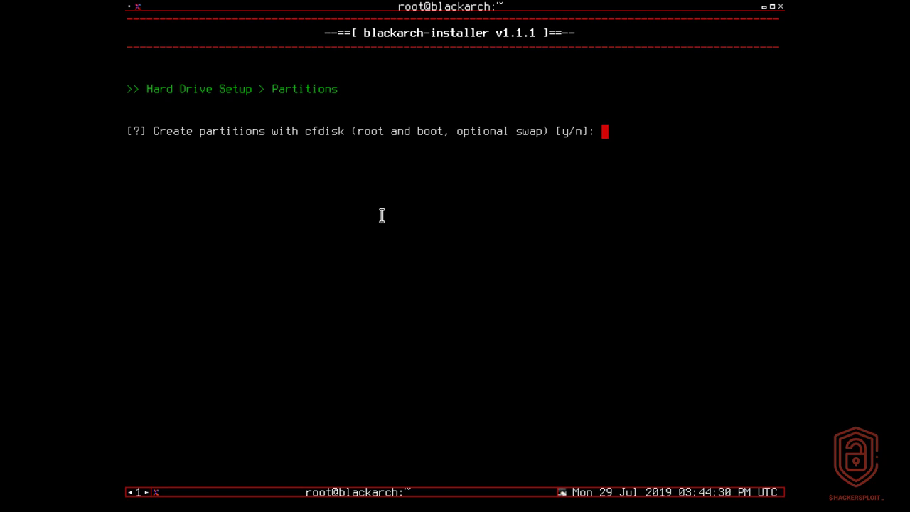
# Agree to partition with cfdisk, starting from a zeroed partition table.
pyautogui.write('y')
pyautogui.press('Return')
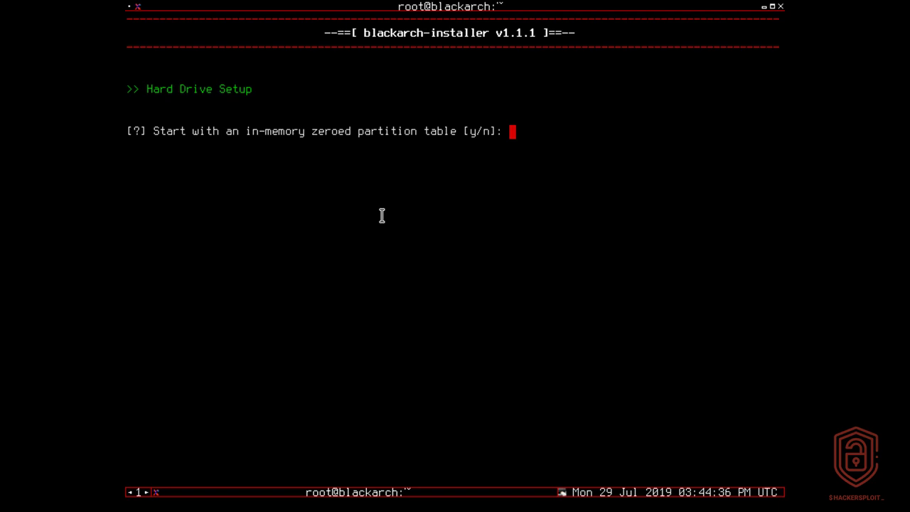
pyautogui.write('y')
pyautogui.press('Return')
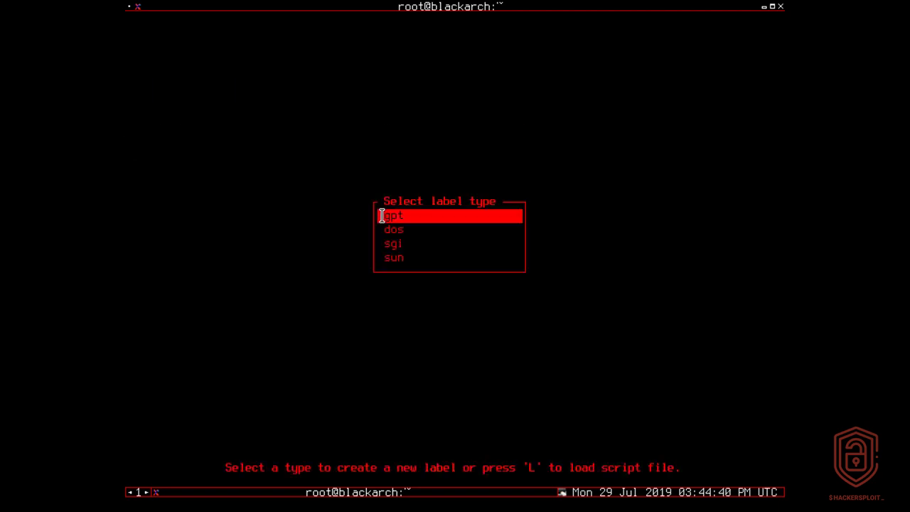
# Choose the dos label type for /dev/sda's partition table.
pyautogui.press('Down')
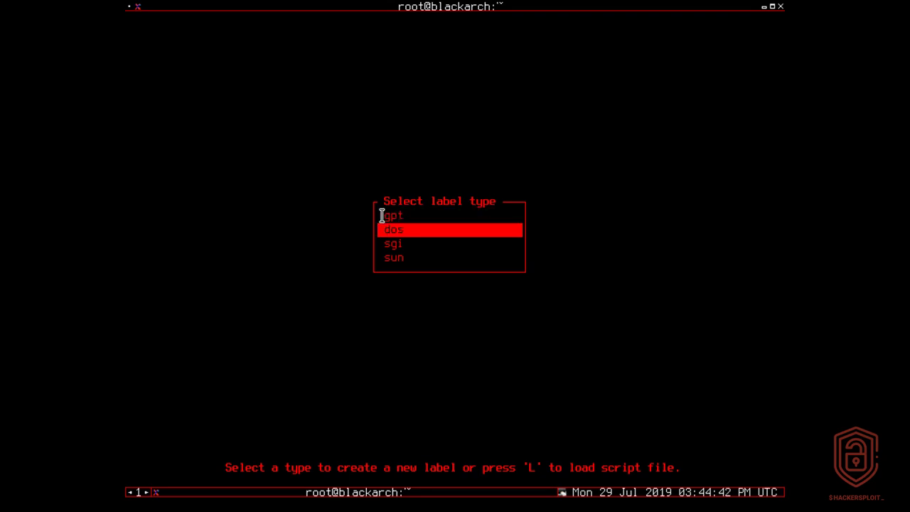
pyautogui.press('Return')
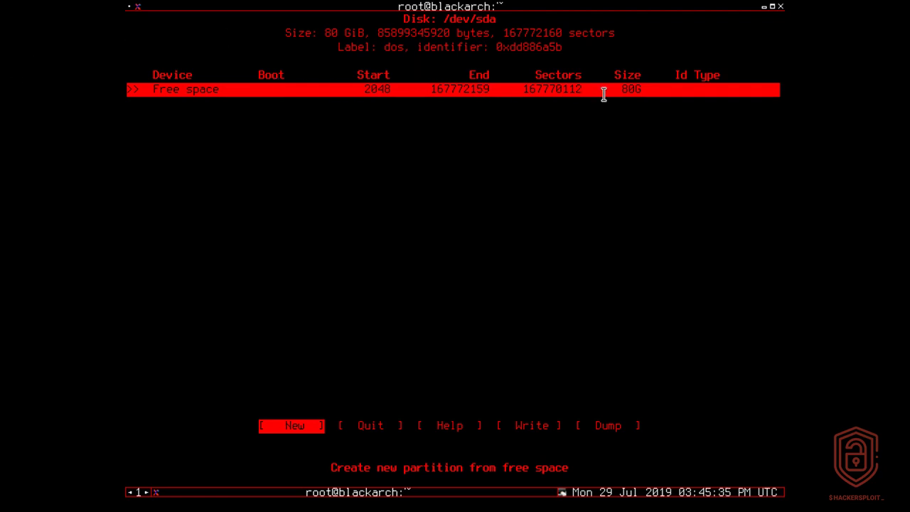
# Start a new partition in the 80G of free space.
pyautogui.moveTo(616, 89); pyautogui.dragTo(647, 89)
pyautogui.click(654, 180)
pyautogui.moveTo(636, 90); pyautogui.dragTo(649, 168)
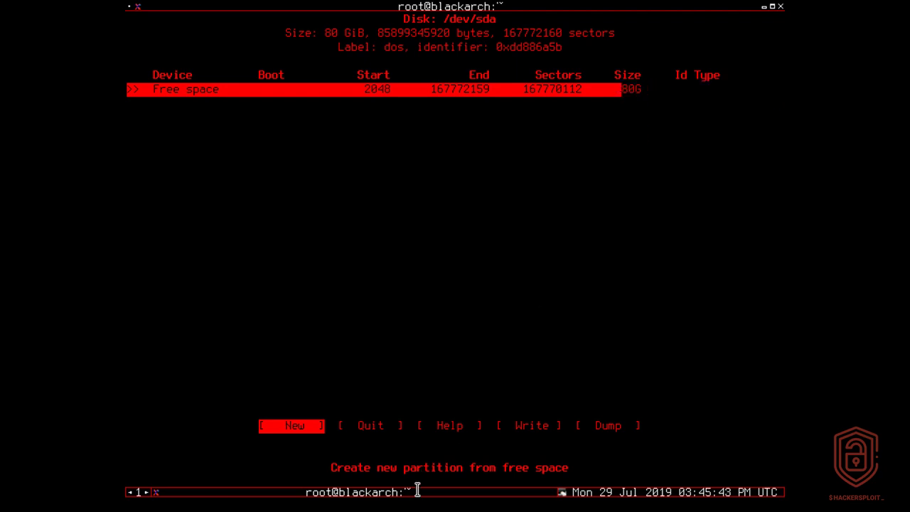
pyautogui.click(735, 89)
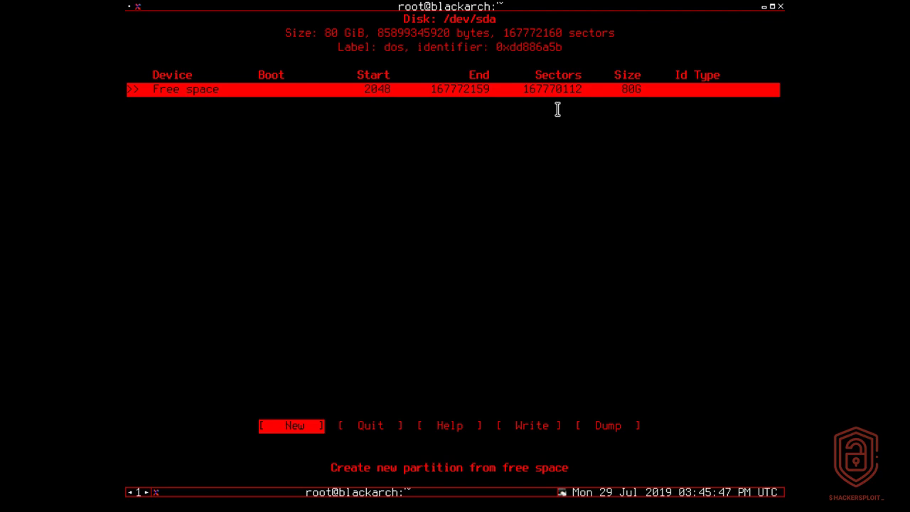
pyautogui.press('Return')
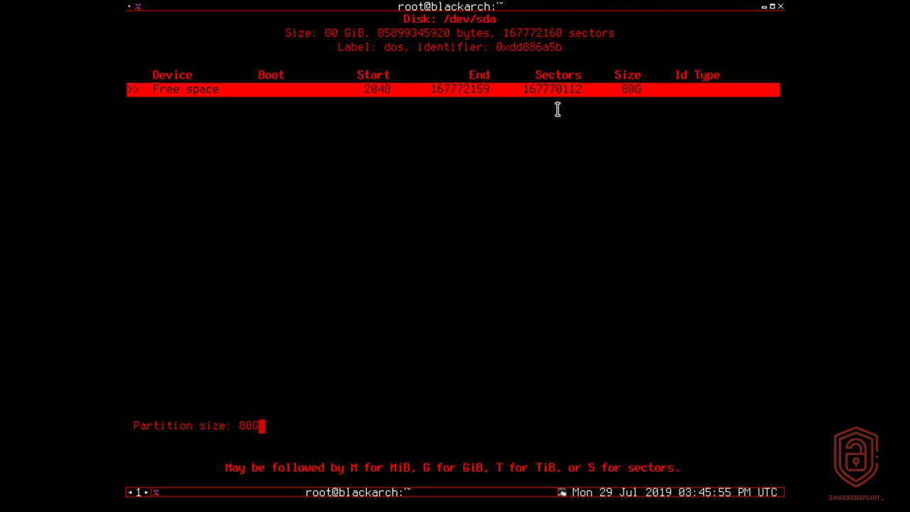
# Size the new partition 500M and make it a primary partition.
pyautogui.press('BackSpace')
pyautogui.press('BackSpace')
pyautogui.press('BackSpace')
pyautogui.write('500')
pyautogui.write('M')
pyautogui.moveTo(228, 470); pyautogui.dragTo(530, 422)
pyautogui.click(550, 461)
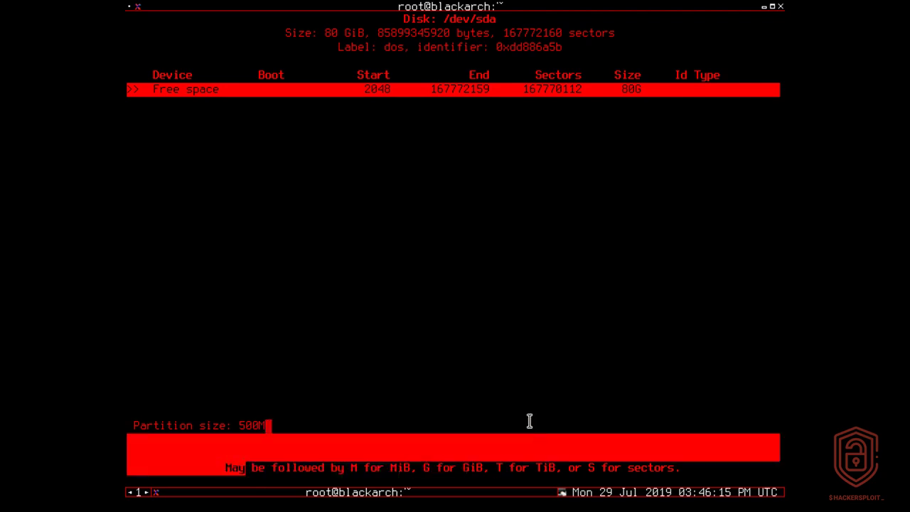
pyautogui.click(529, 422)
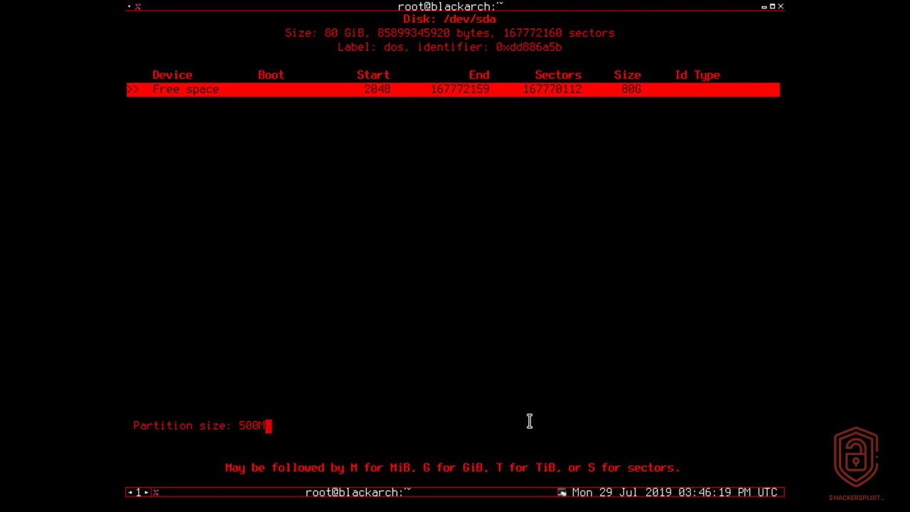
pyautogui.press('Return')
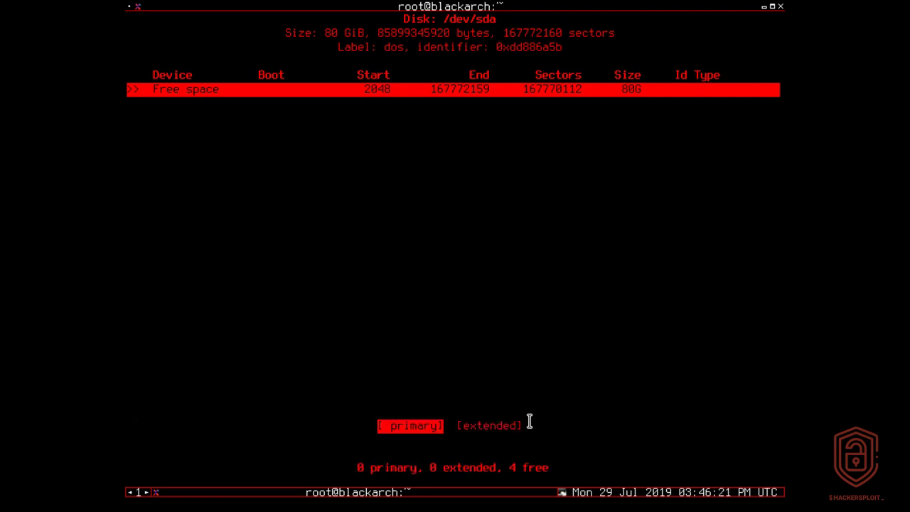
pyautogui.press('Return')
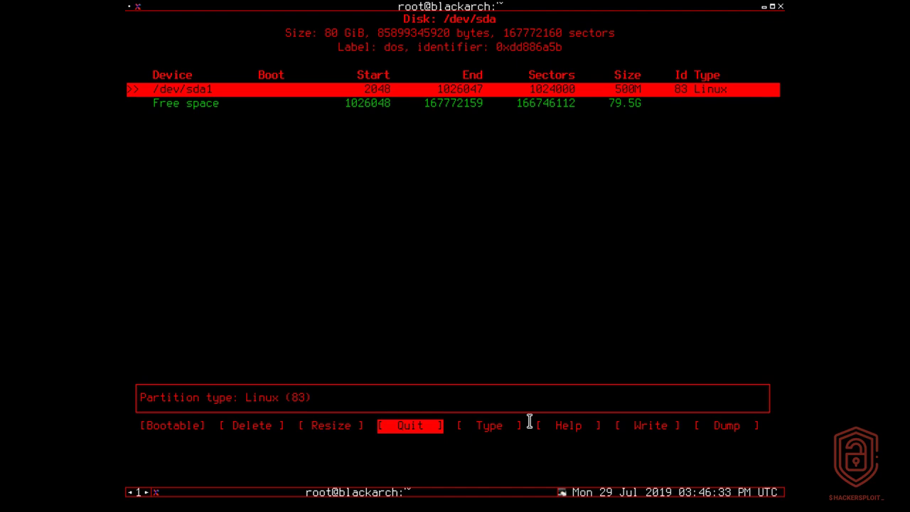
# Flag /dev/sda1 as bootable, then select the 79.5G free space below it.
pyautogui.press('Left')
pyautogui.press('Left')
pyautogui.press('Left')
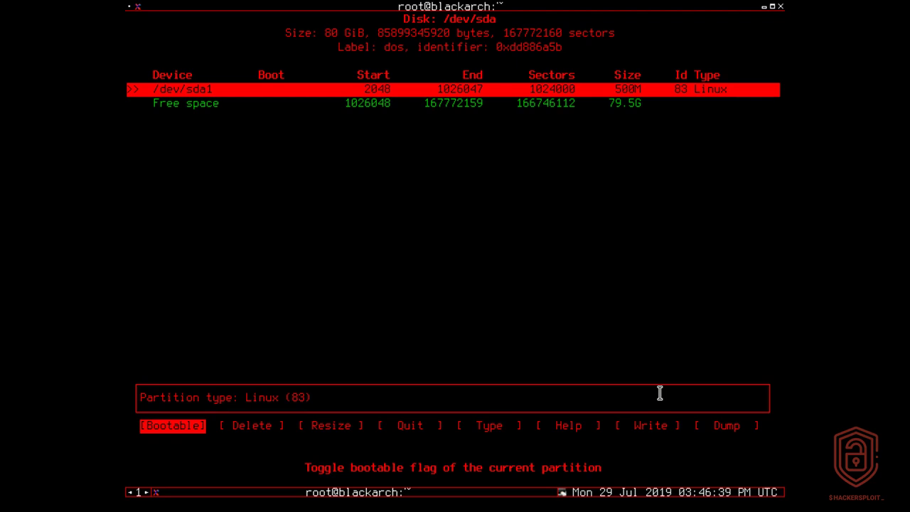
pyautogui.press('Return')
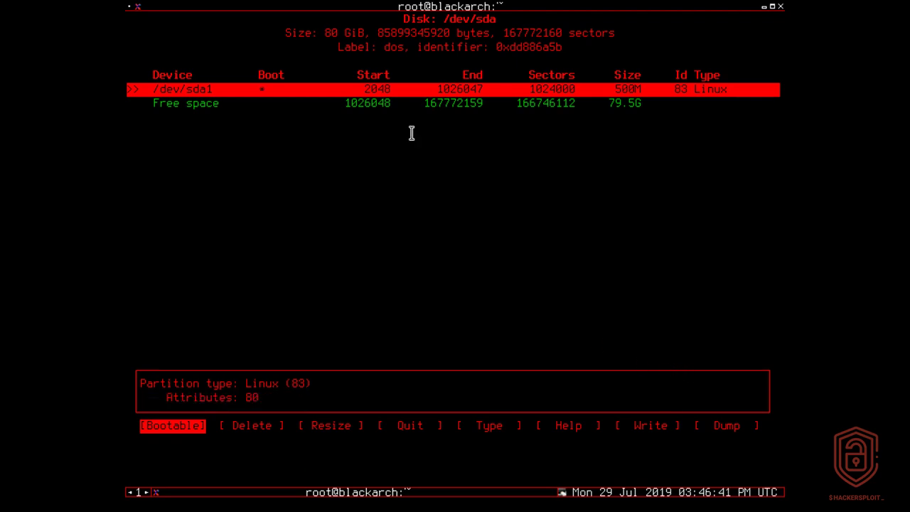
pyautogui.click(217, 85)
pyautogui.click(261, 90)
pyautogui.press('Down')
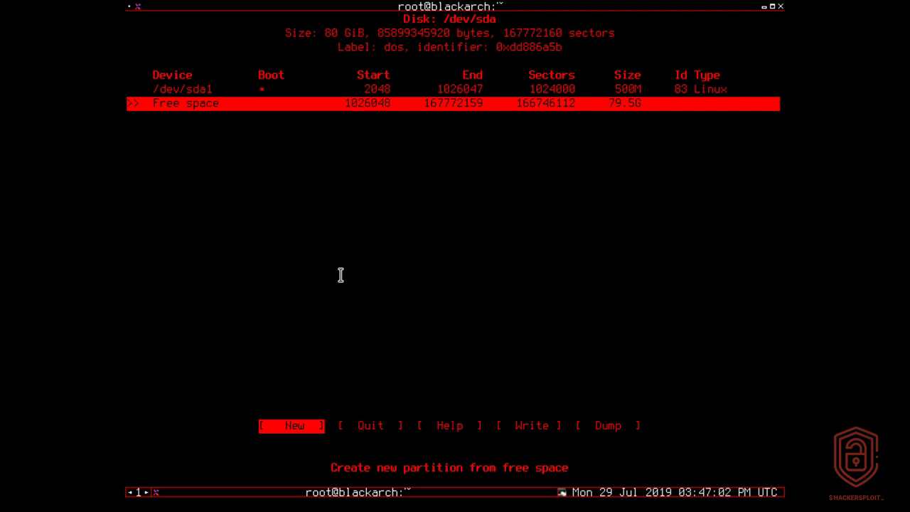
# Create a 1GB primary partition /dev/sda2 in the free space.
pyautogui.press('Right')
pyautogui.press('Left')
pyautogui.press('Return')
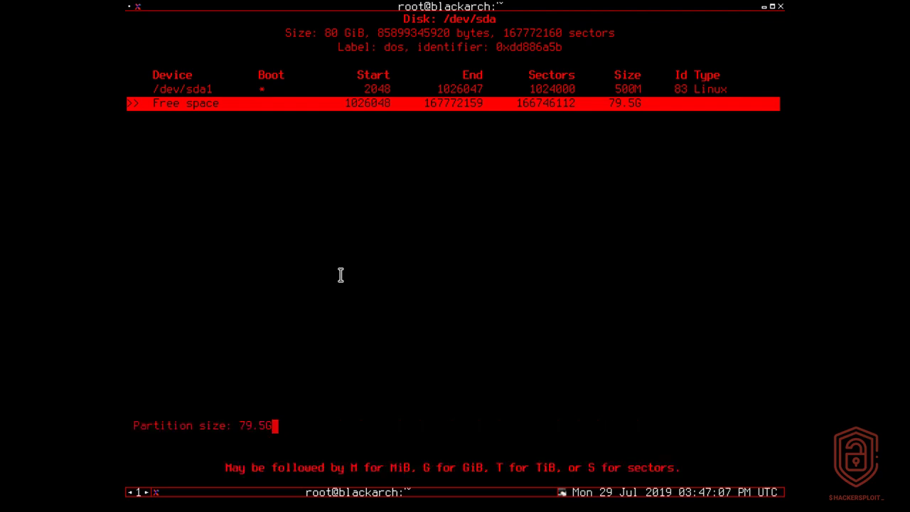
pyautogui.press('BackSpace')
pyautogui.press('BackSpace')
pyautogui.press('BackSpace')
pyautogui.press('BackSpace')
pyautogui.press('BackSpace')
pyautogui.write('1GB')
pyautogui.press('Return')
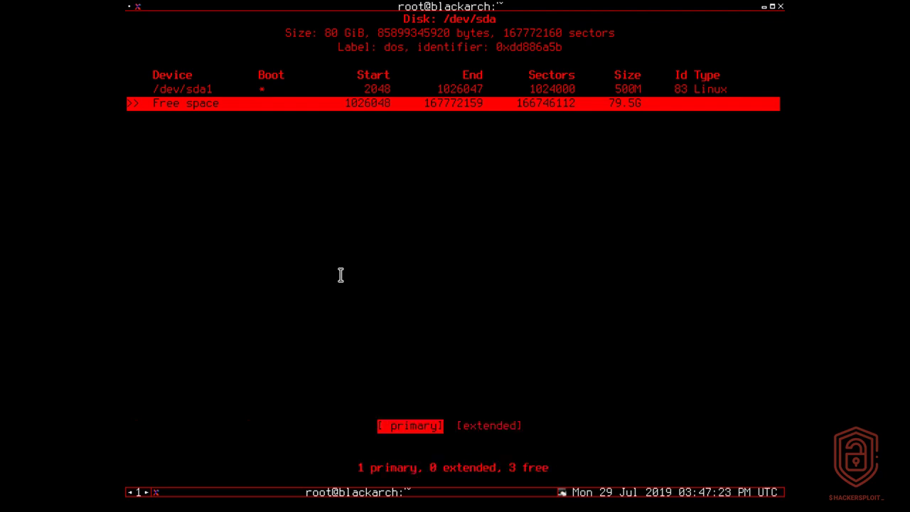
pyautogui.press('Return')
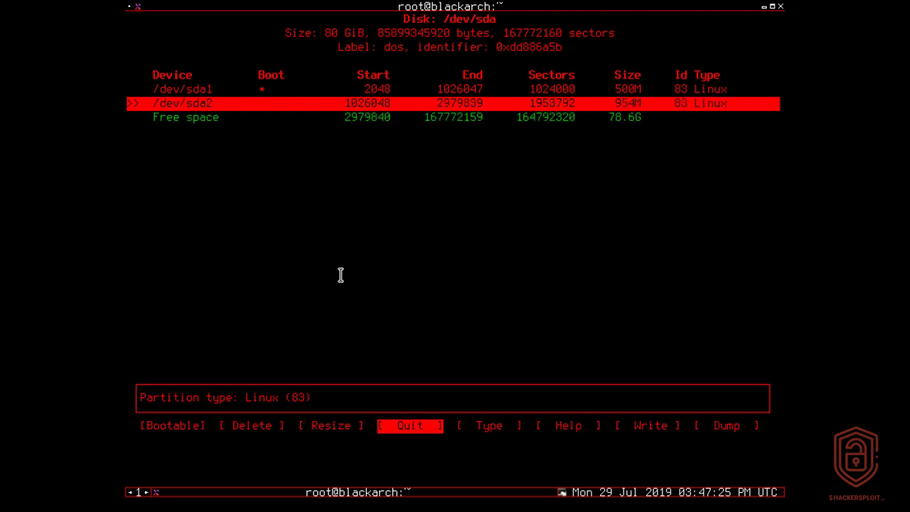
# Change /dev/sda2's type to 82 Linux swap / Solaris.
pyautogui.press('Right')
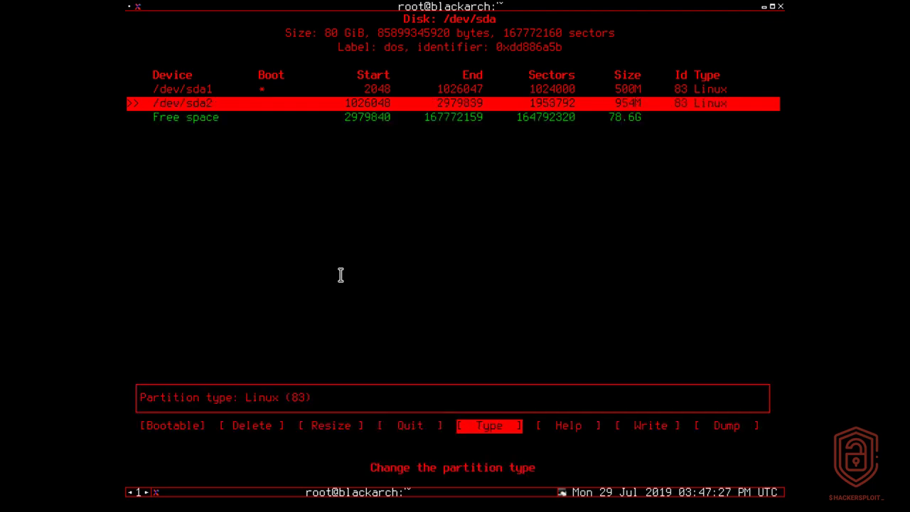
pyautogui.press('Return')
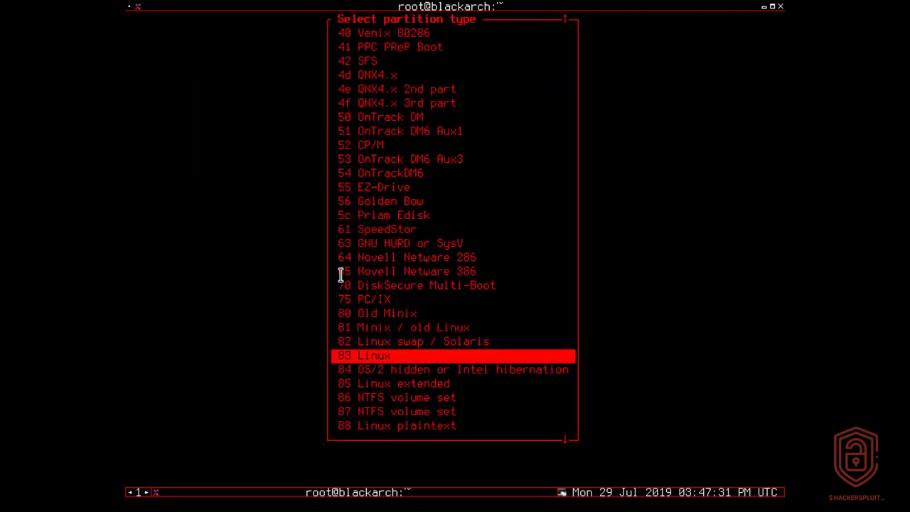
pyautogui.press('Up')
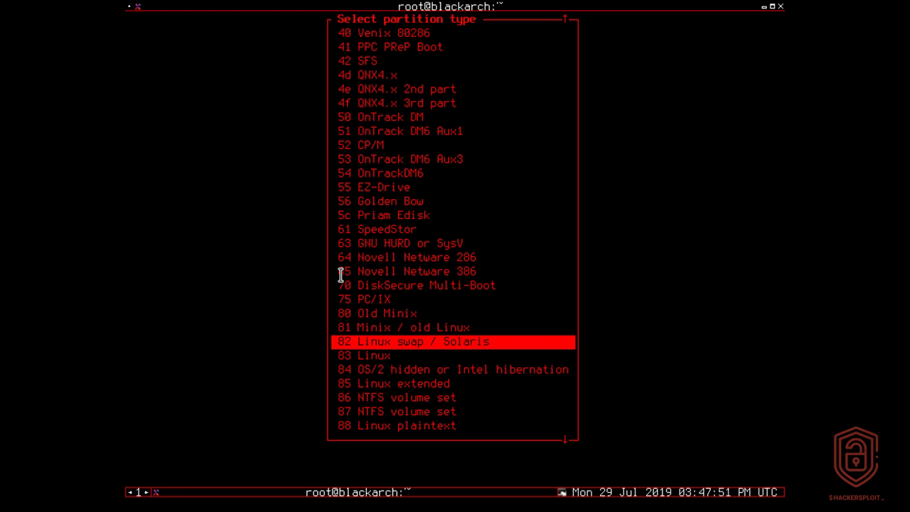
pyautogui.press('Return')
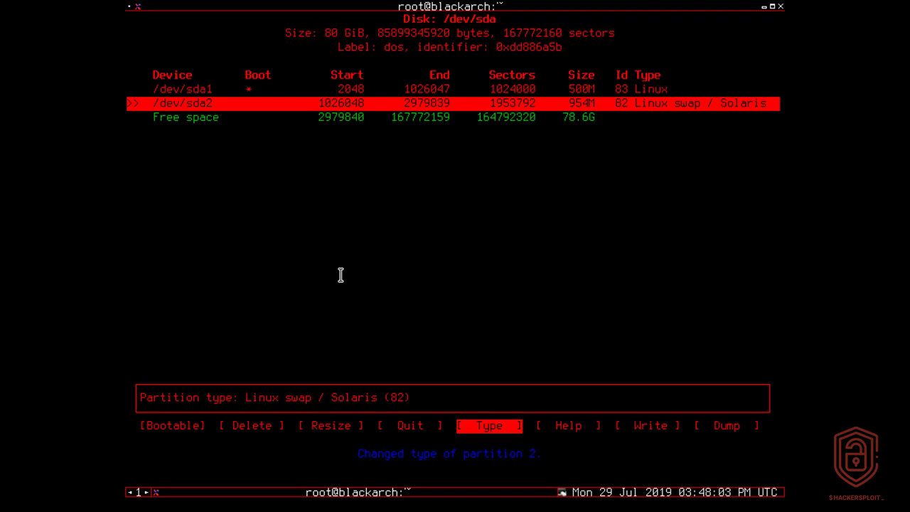
# Create primary partition /dev/sda3 using the full remaining 78.6G.
pyautogui.press('Down')
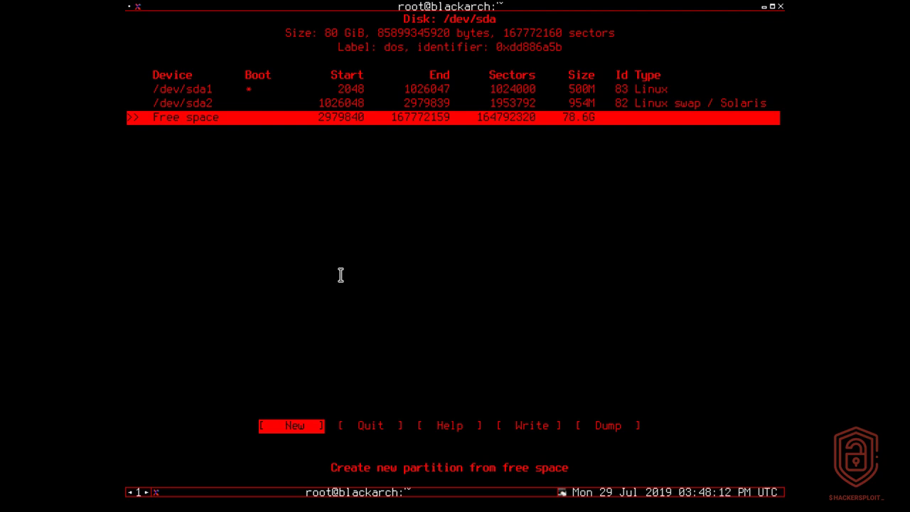
pyautogui.press('Return')
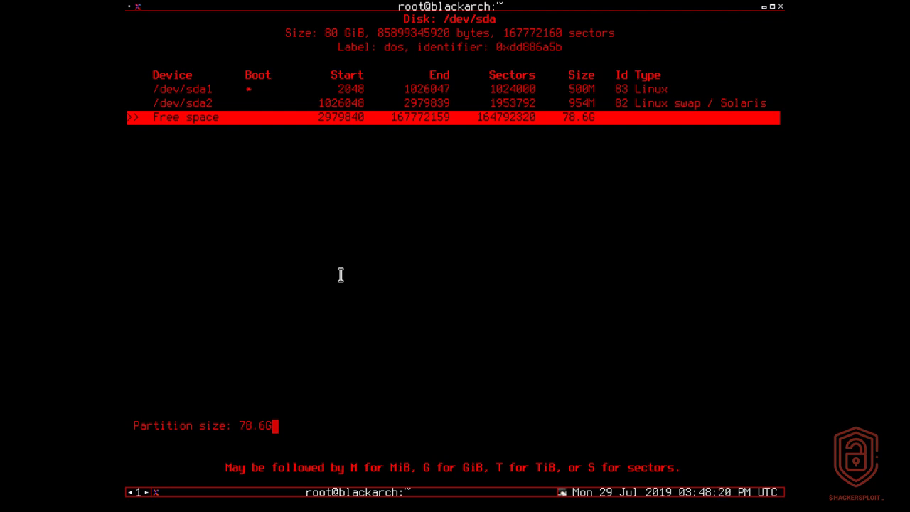
pyautogui.press('Return')
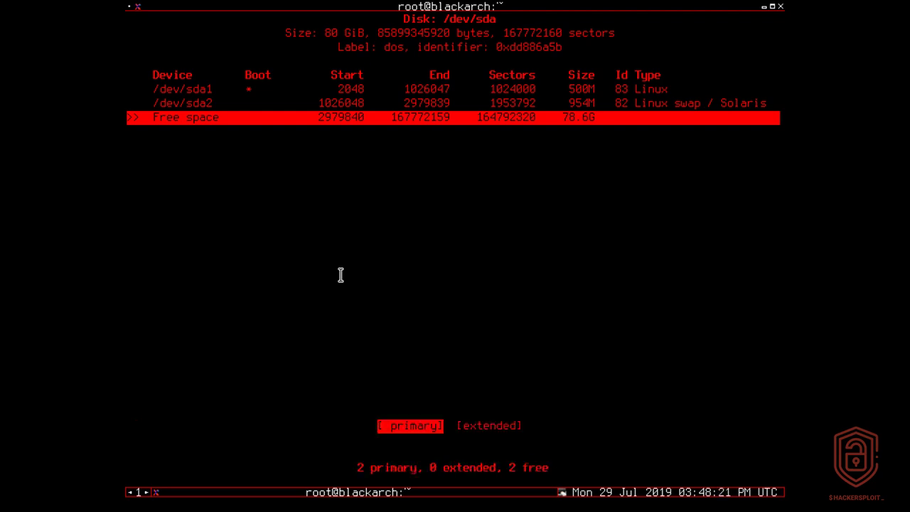
pyautogui.press('Return')
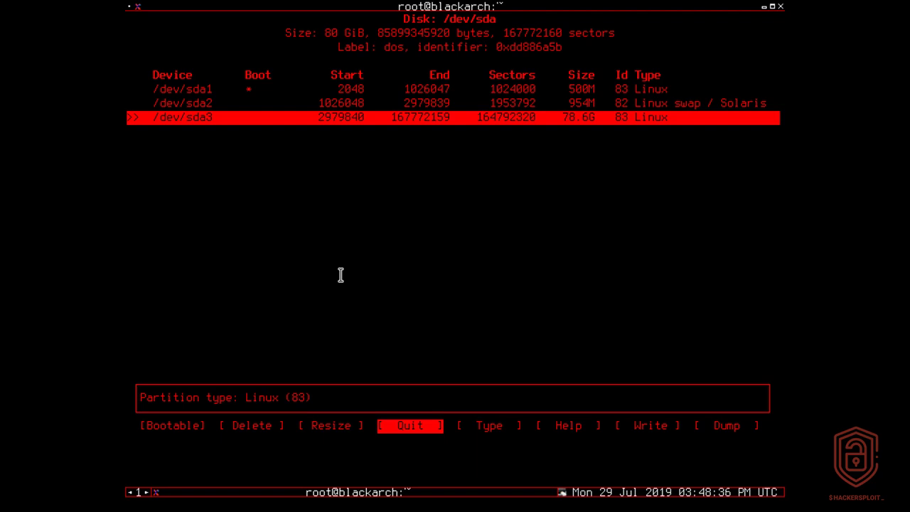
pyautogui.press('Right')
pyautogui.press('Right')
pyautogui.press('Right')
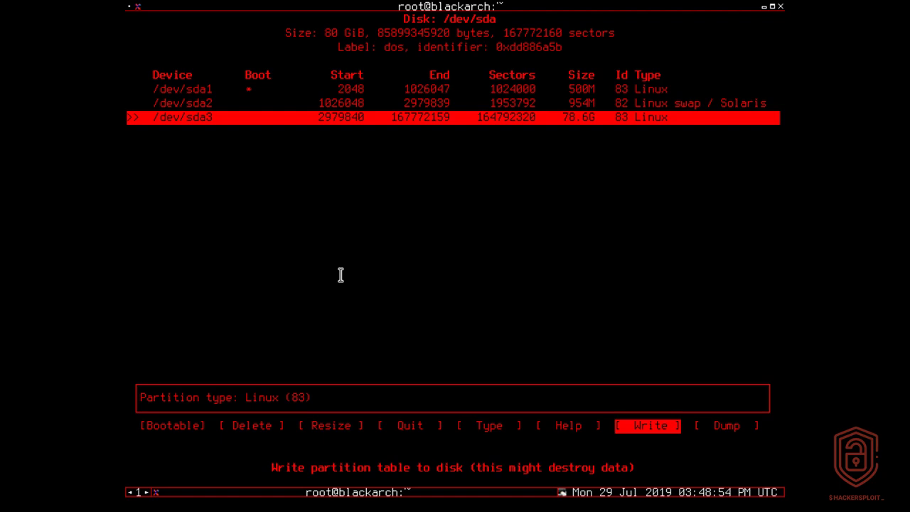
# Write the partition table to disk, confirming with yes, and quit cfdisk.
pyautogui.press('Return')
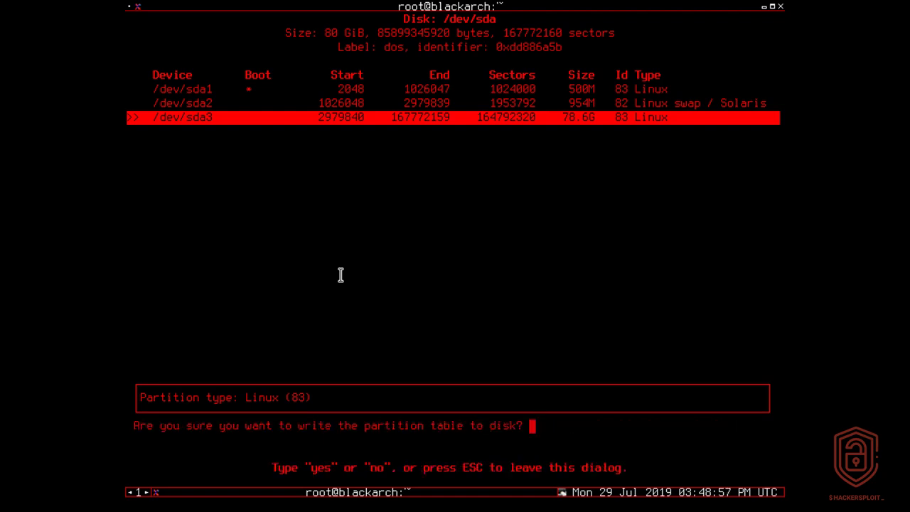
pyautogui.write('yes')
pyautogui.press('Return')
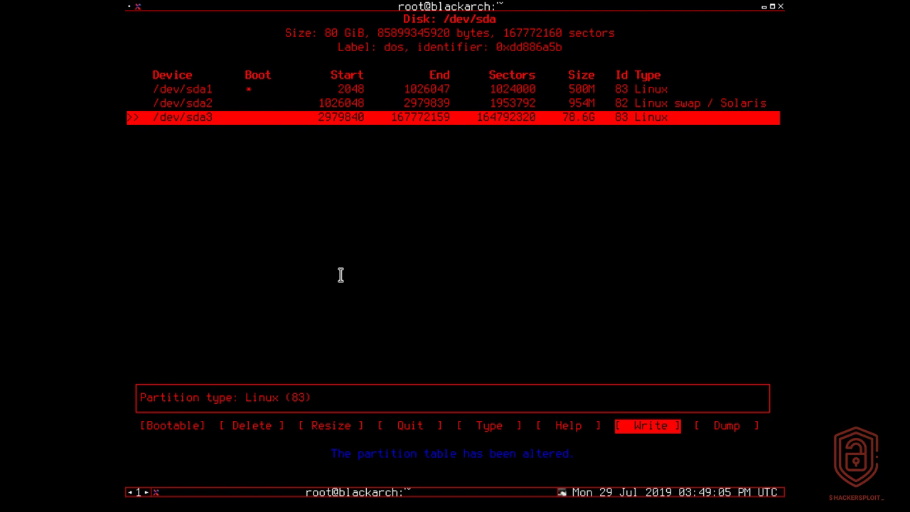
pyautogui.press('Left')
pyautogui.press('Left')
pyautogui.press('Left')
pyautogui.press('Return')
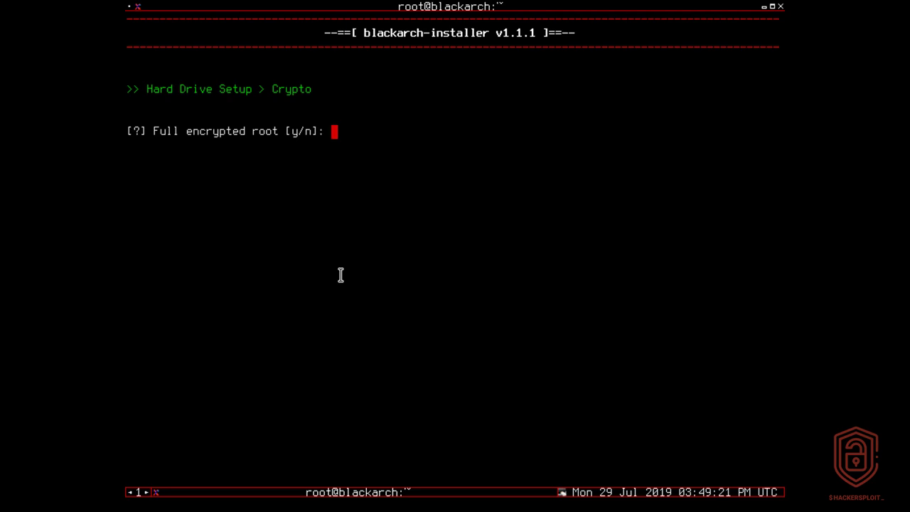
# Decline root encryption and assign /dev/sda1 as the ext4 boot partition.
pyautogui.write('n')
pyautogui.press('Return')
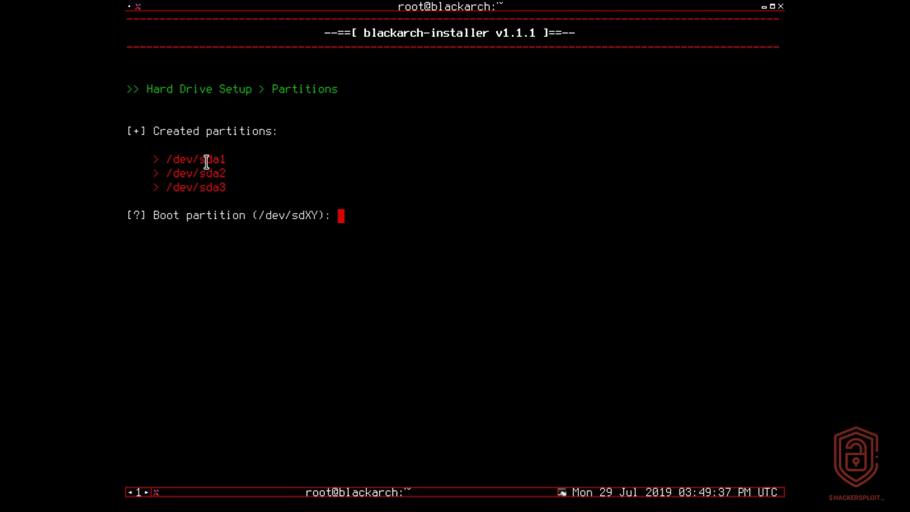
pyautogui.write('/dev/sda1')
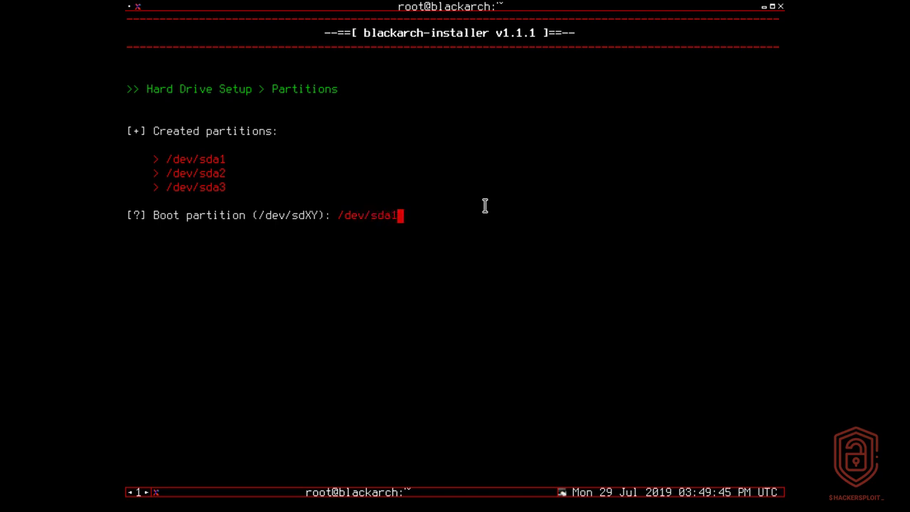
pyautogui.press('Return')
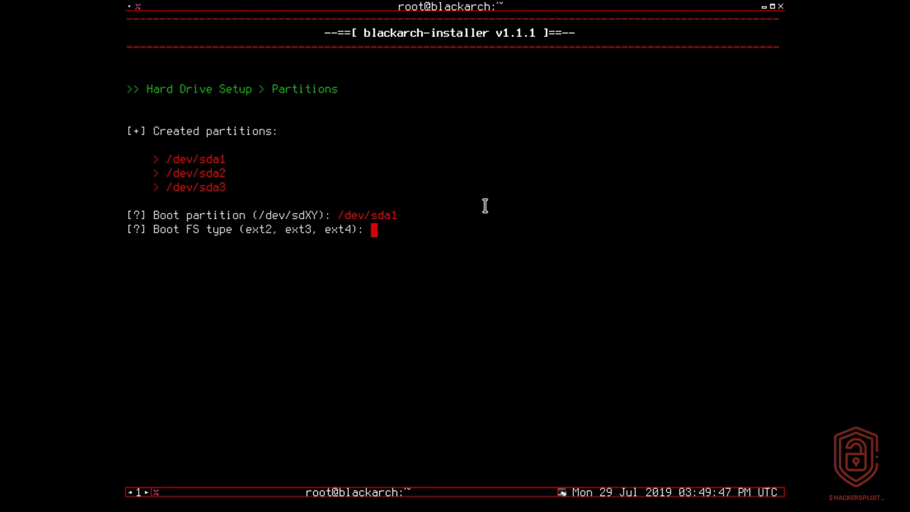
pyautogui.write('ext4')
pyautogui.press('Return')
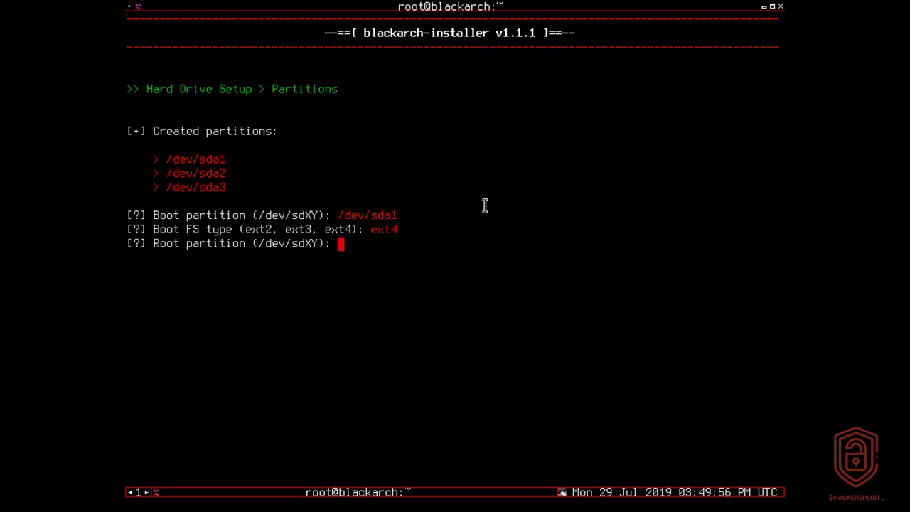
# Assign /dev/sda3 as the ext4 root partition and /dev/sda2 as swap.
pyautogui.moveTo(167, 187); pyautogui.dragTo(242, 188)
pyautogui.click(366, 248)
pyautogui.write('/dev/sda3')
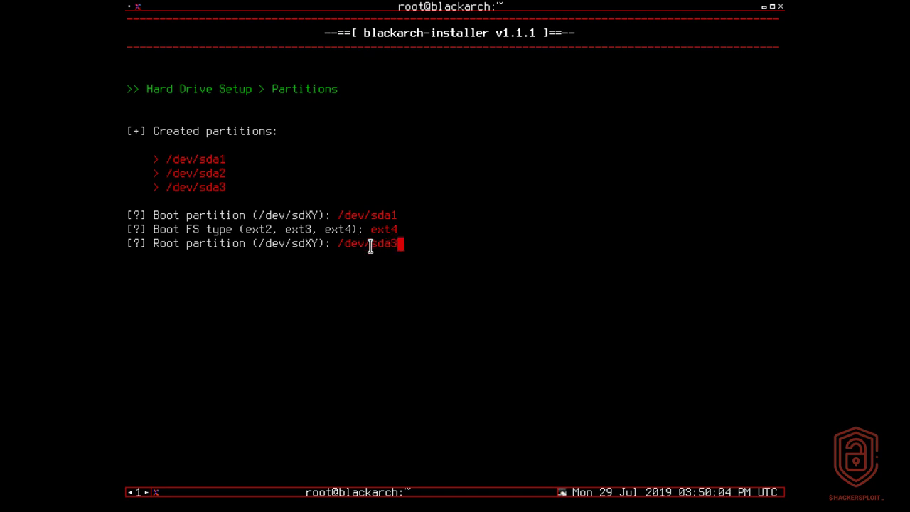
pyautogui.press('Return')
pyautogui.write('ext4')
pyautogui.press('Return')
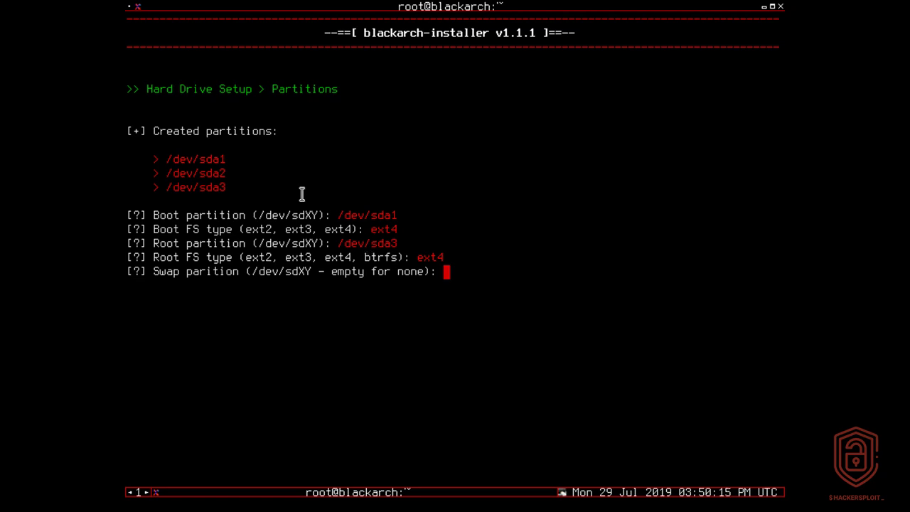
pyautogui.tripleClick(220, 174)
pyautogui.write('/dev/sda2')
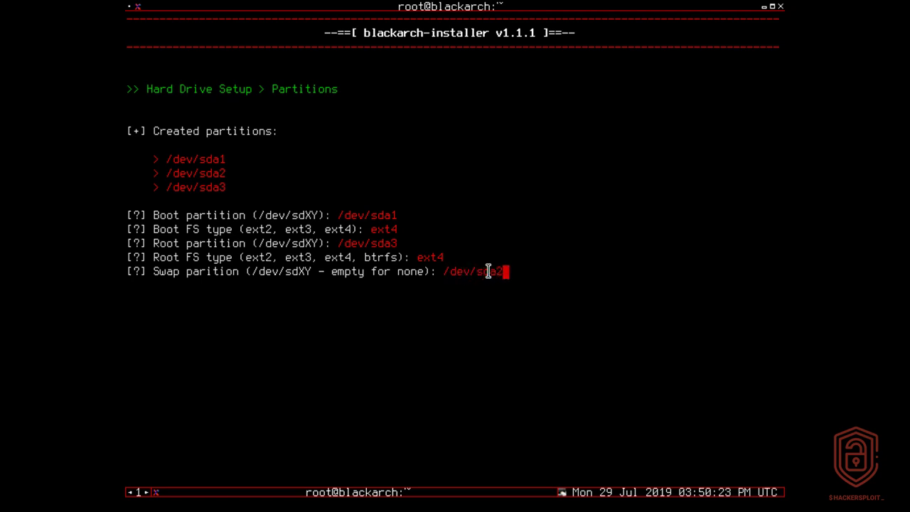
pyautogui.press('Return')
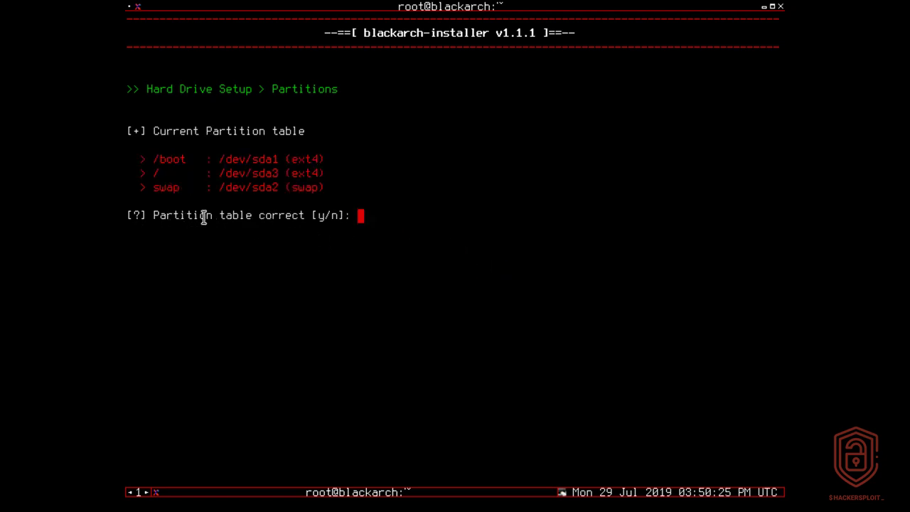
# Confirm the partition table is correct and approve formatting the partitions.
pyautogui.write('y')
pyautogui.press('Return')
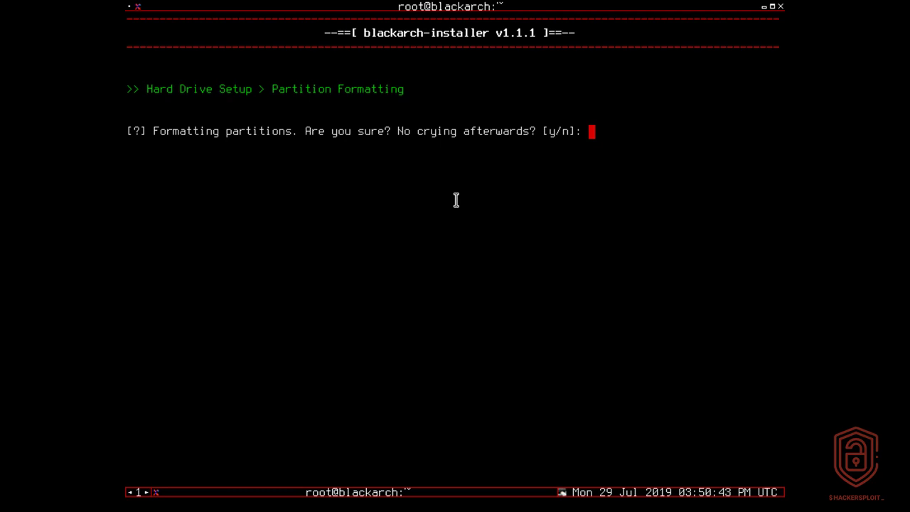
pyautogui.write('y')
pyautogui.press('Return')
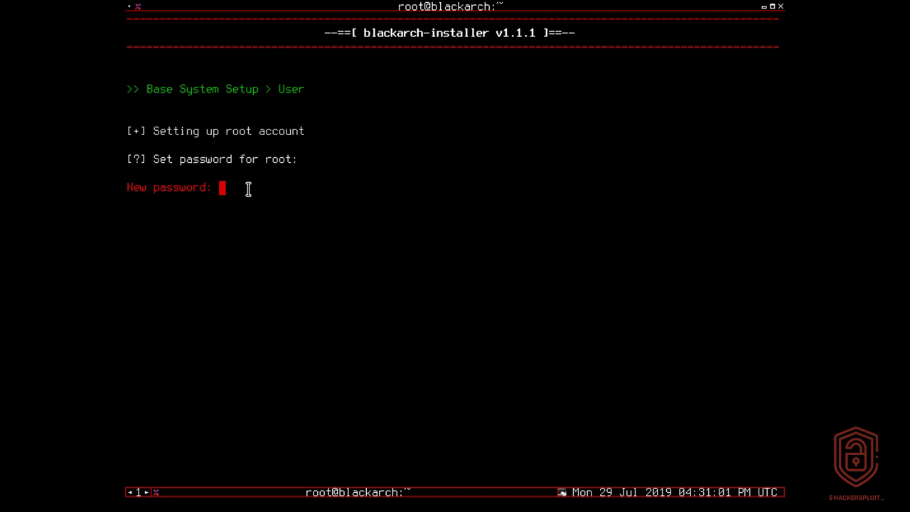
# Enter and confirm the root password, then agree to create a normal user.
pyautogui.press('Return')
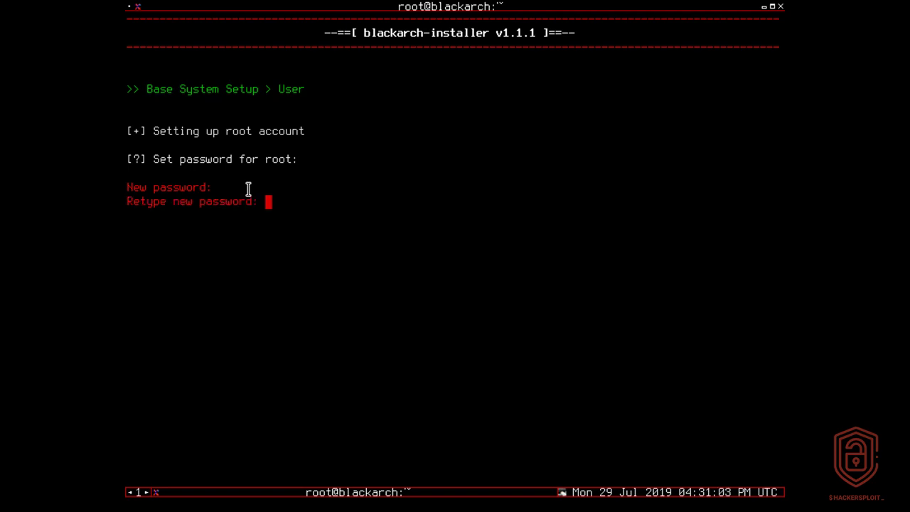
pyautogui.press('Return')
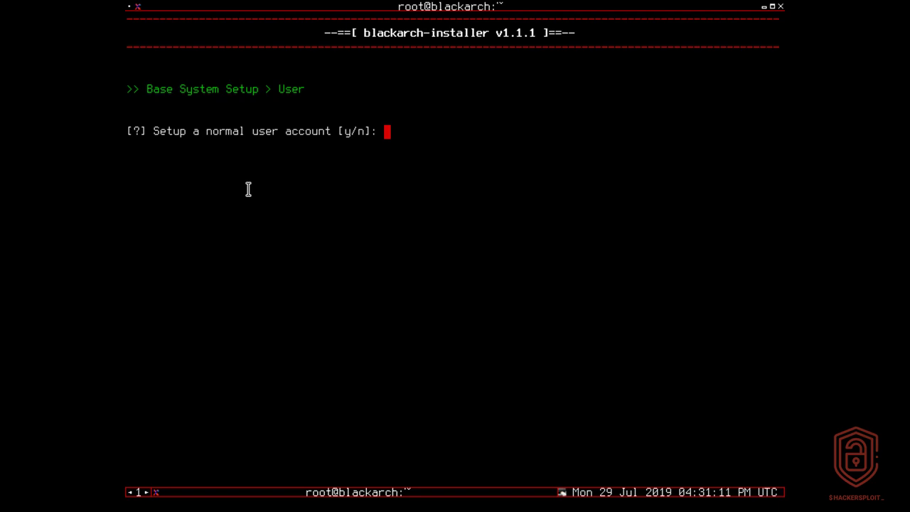
pyautogui.write('y')
pyautogui.press('Return')
# Enter the new user's name and set and confirm its password.
pyautogui.write('alexis')
pyautogui.press('Return')
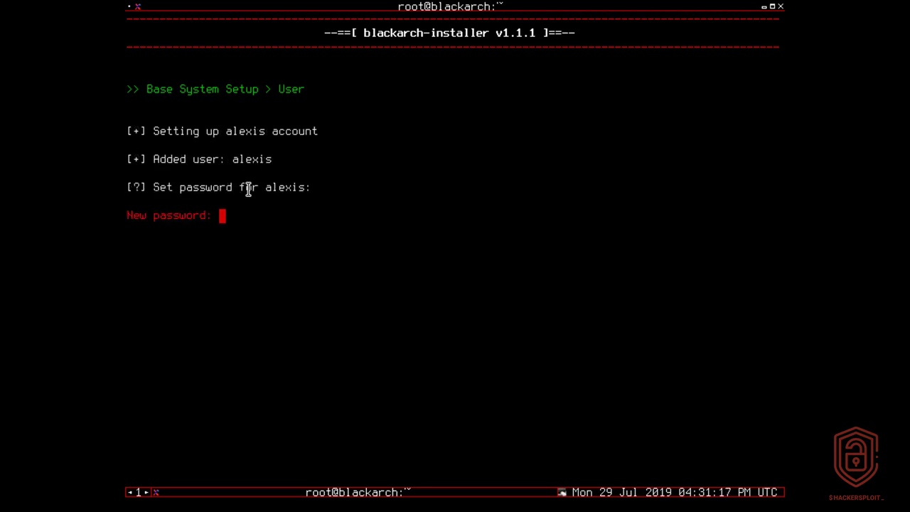
pyautogui.press('Return')
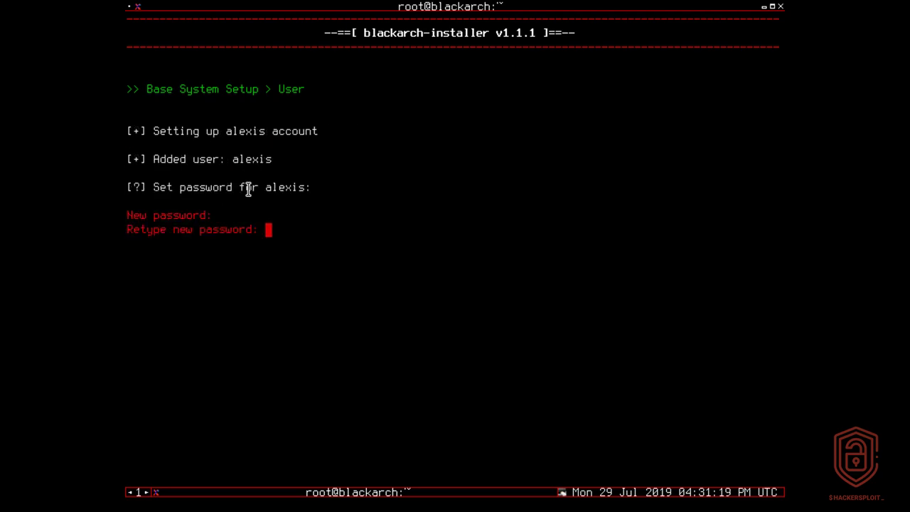
pyautogui.press('Return')
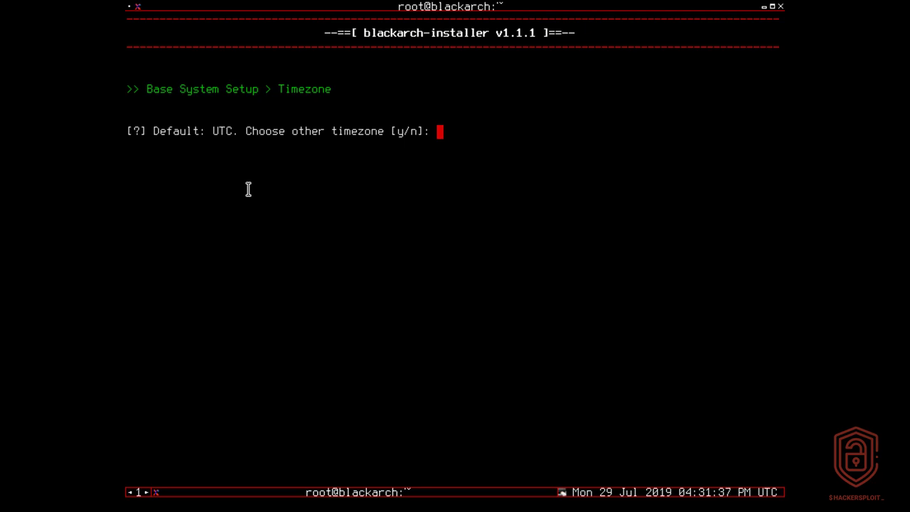
# Set the timezone to UTC, then type reboot at the root prompt after the installer finishes.
pyautogui.write('y')
pyautogui.press('Return')
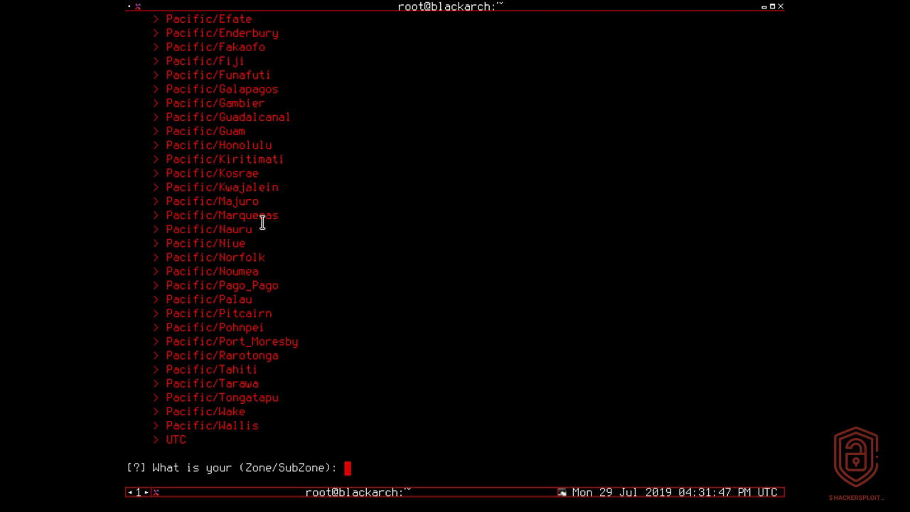
pyautogui.scroll(10, 261, 222)
pyautogui.scroll(8, 261, 222)
pyautogui.scroll(-20, 262, 222)
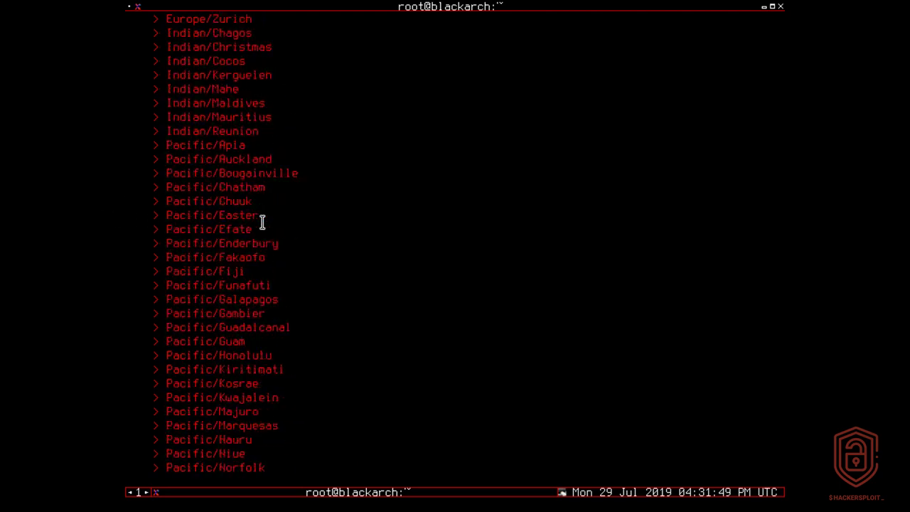
pyautogui.write('UTC')
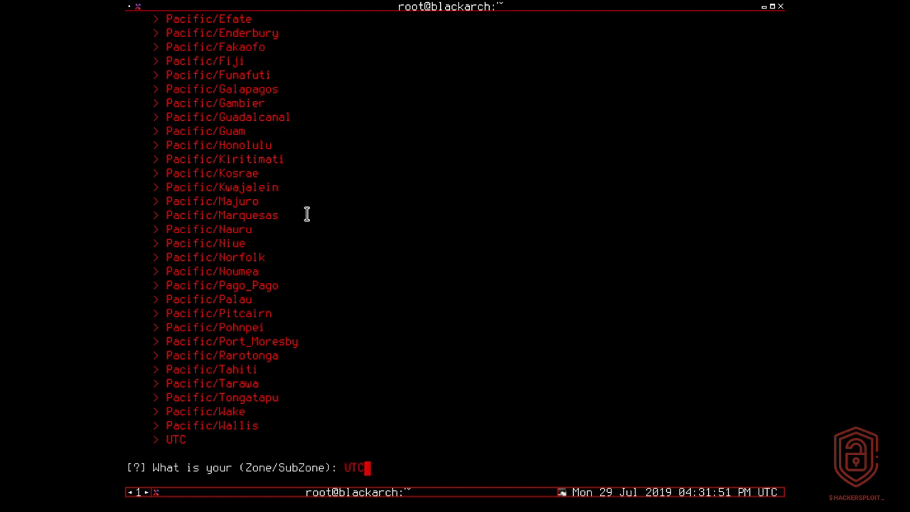
pyautogui.press('Return')
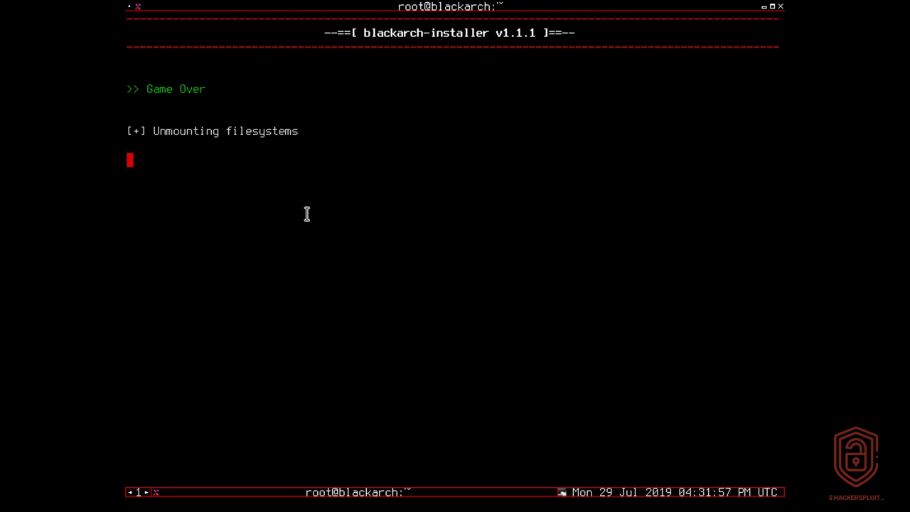
pyautogui.moveTo(163, 90); pyautogui.dragTo(231, 90)
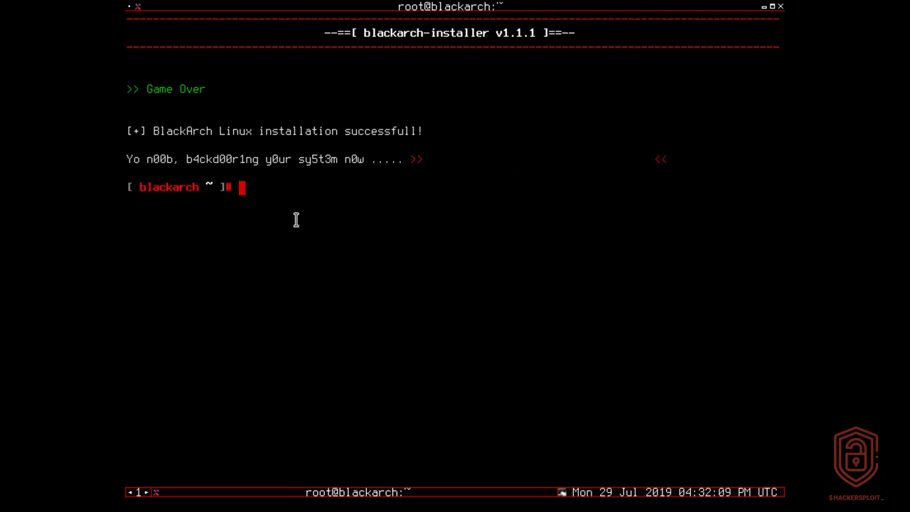
pyautogui.write('reboot')
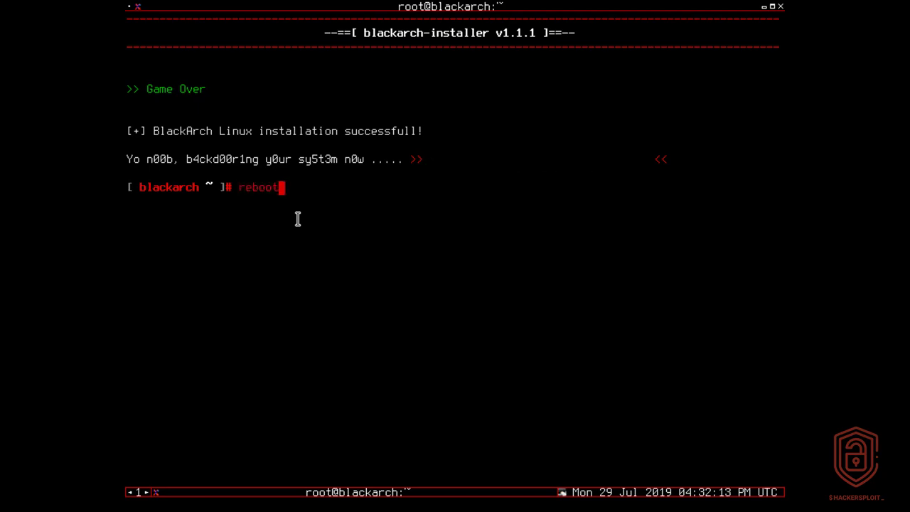
# Reboot and boot the BlackArch Linux entry from the GRUB menu.
pyautogui.press('Return')
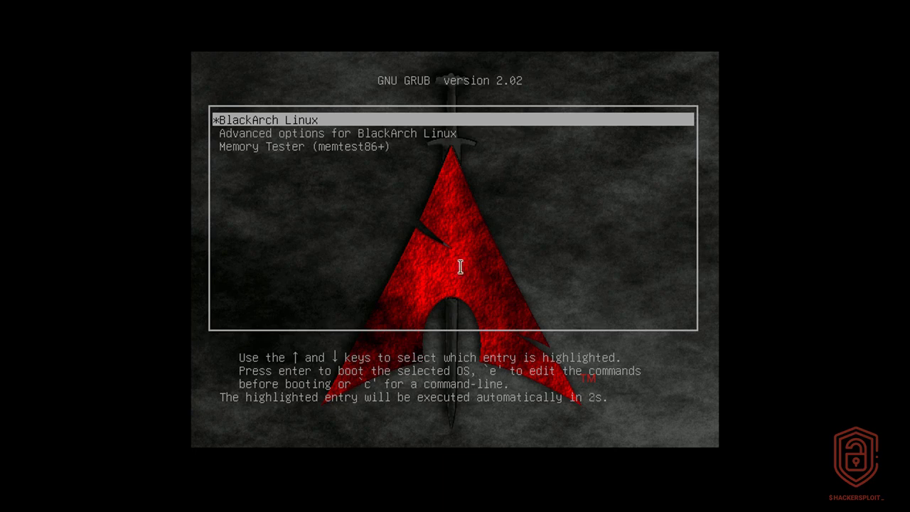
pyautogui.press('Down')
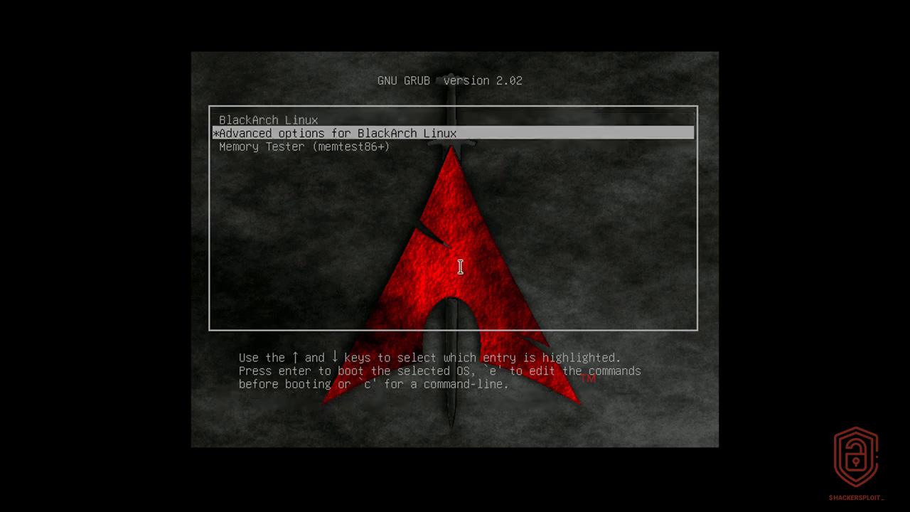
pyautogui.press('Up')
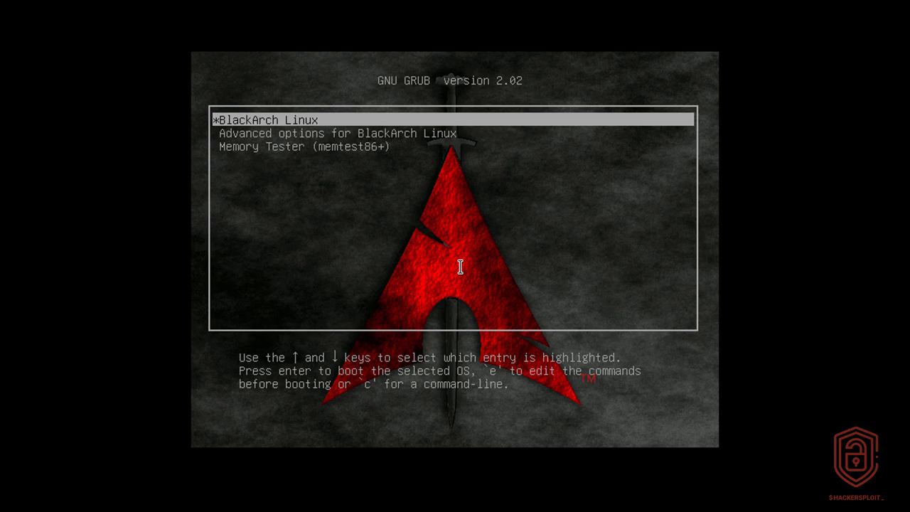
pyautogui.press('Return')
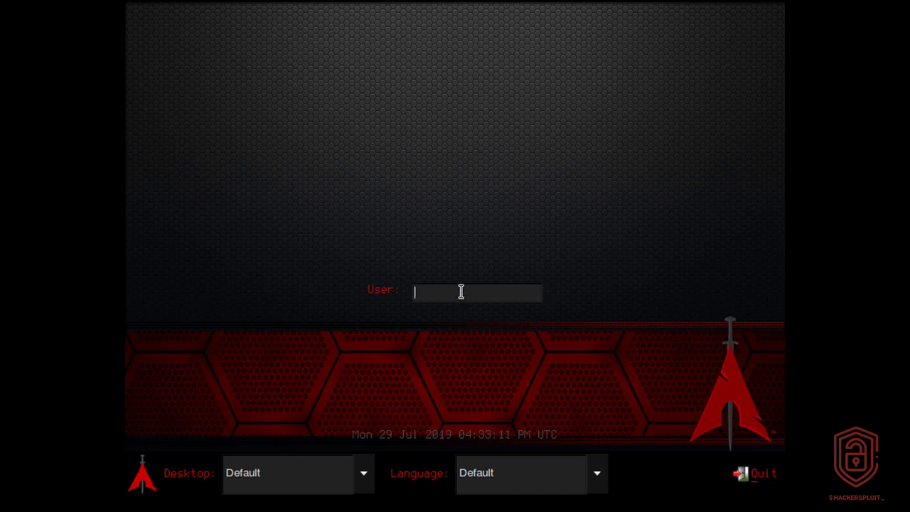
# Log in as root with the root password.
pyautogui.write('root')
pyautogui.press('Return')
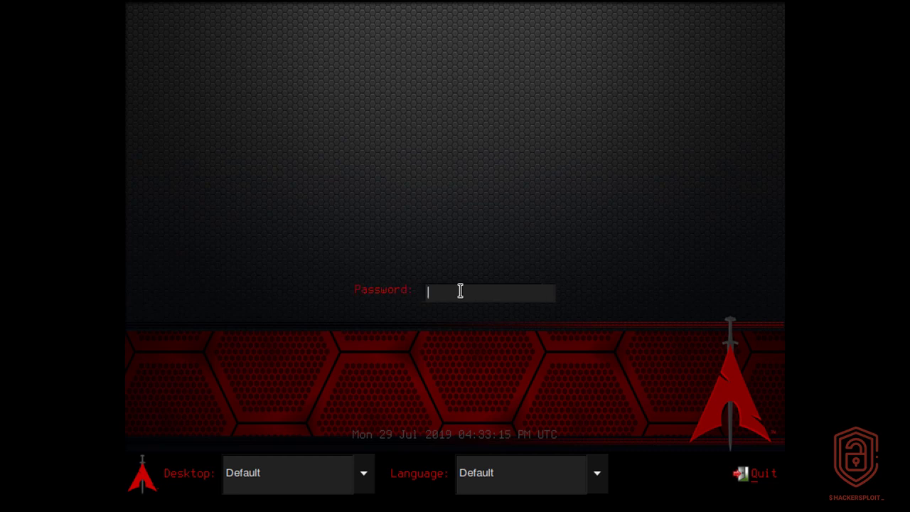
pyautogui.write('tlackarch')
pyautogui.press('Return')
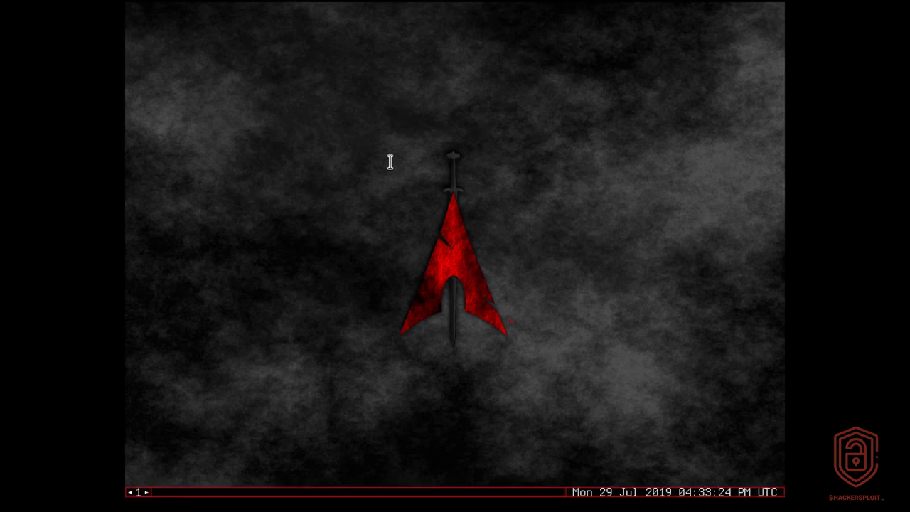
# Open an xterm from the desktop menu and run fdisk -l.
pyautogui.rightClick(413, 142)
pyautogui.moveTo(433, 159)
pyautogui.click(548, 156)
pyautogui.write('fdisk -l')
pyautogui.press('Return')
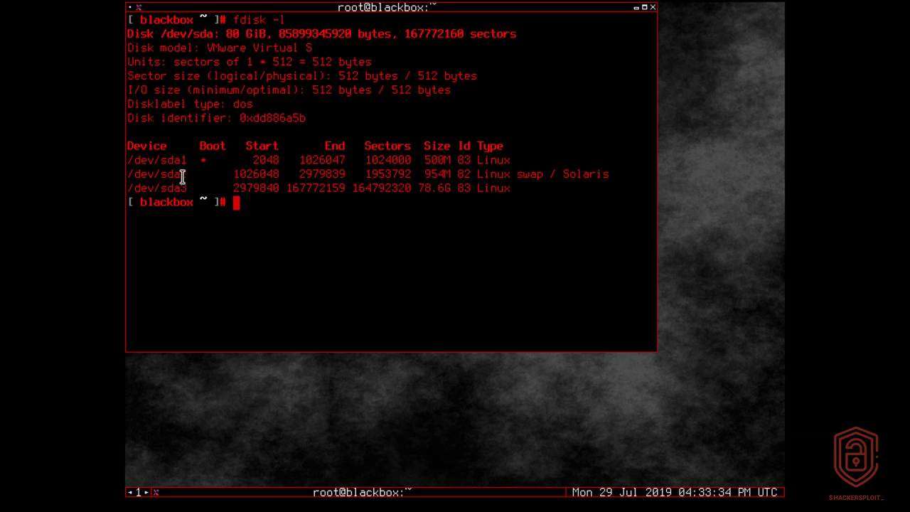
# Highlight the /dev/sda1–sda3 partition rows, then move the terminal window right and down.
pyautogui.moveTo(184, 163)
pyautogui.mouseDown()
pyautogui.moveTo(314, 157)
pyautogui.moveTo(190, 162)
pyautogui.mouseUp()
pyautogui.moveTo(213, 174); pyautogui.dragTo(411, 175)
pyautogui.click(275, 192)
pyautogui.moveTo(187, 188); pyautogui.dragTo(506, 189)
pyautogui.click(389, 119)
pyautogui.moveTo(427, 8); pyautogui.dragTo(490, 68)
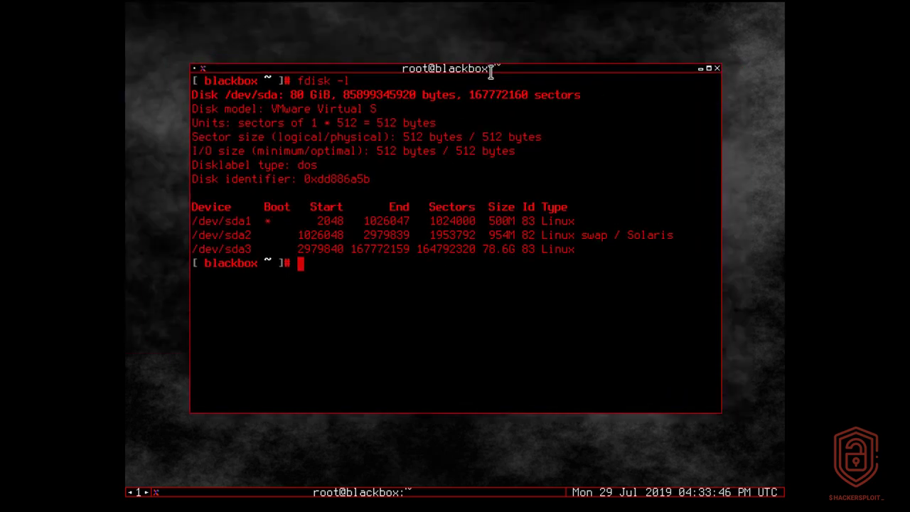